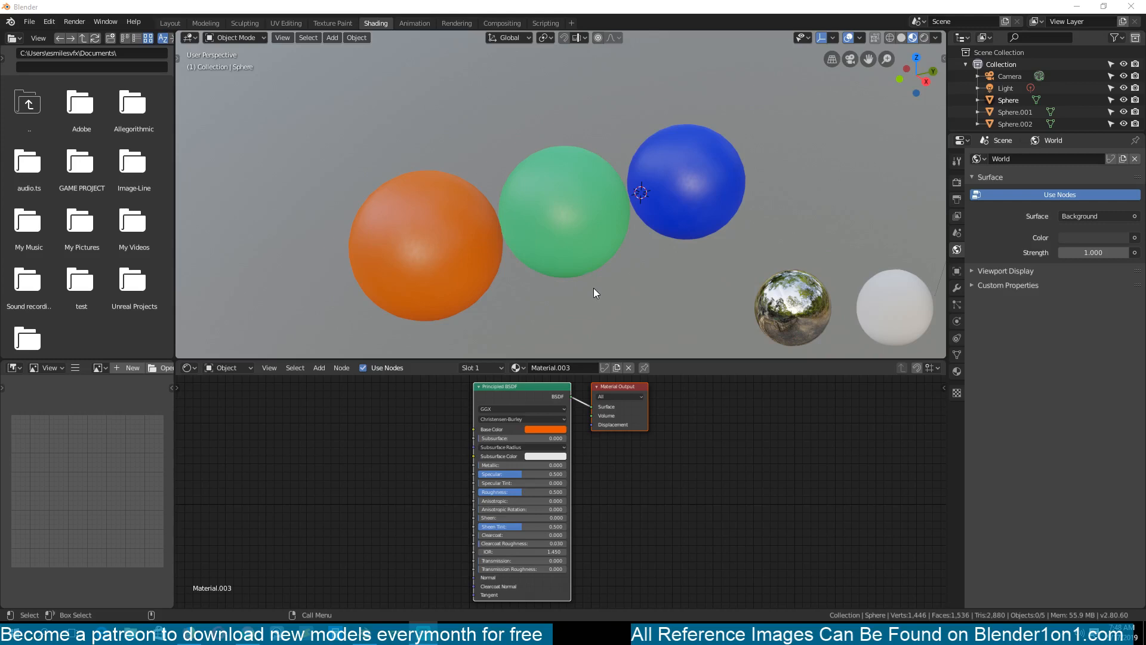
Select the blue sphere and show its material properties.
middle_click_drag(613, 299, 546, 282, "shift")
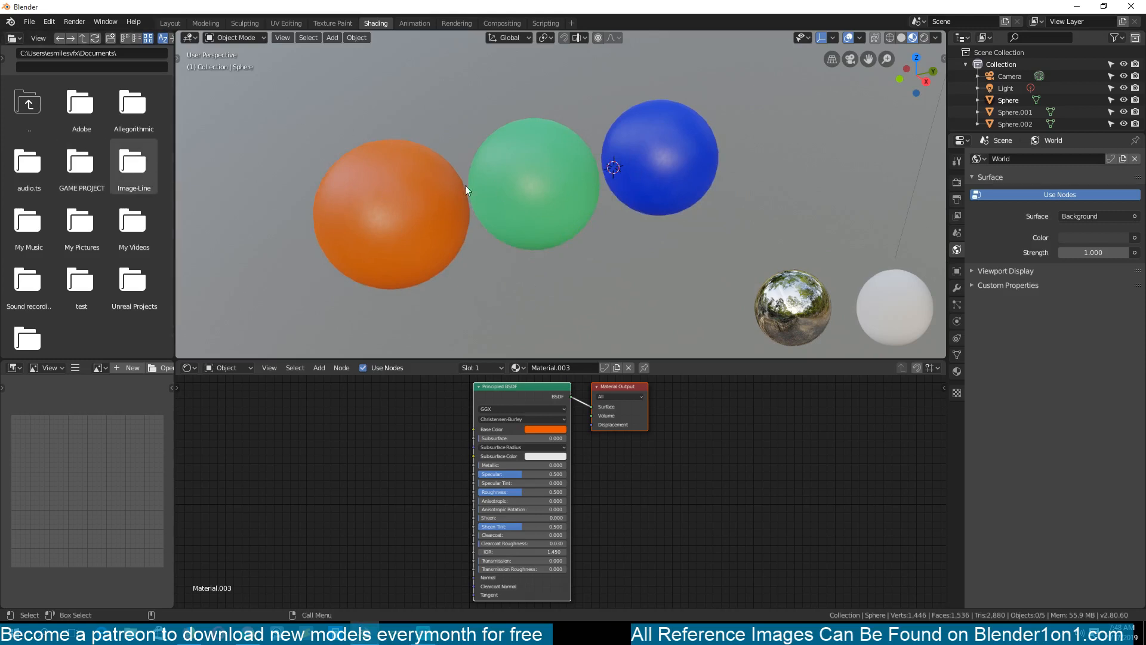
left_click(646, 164)
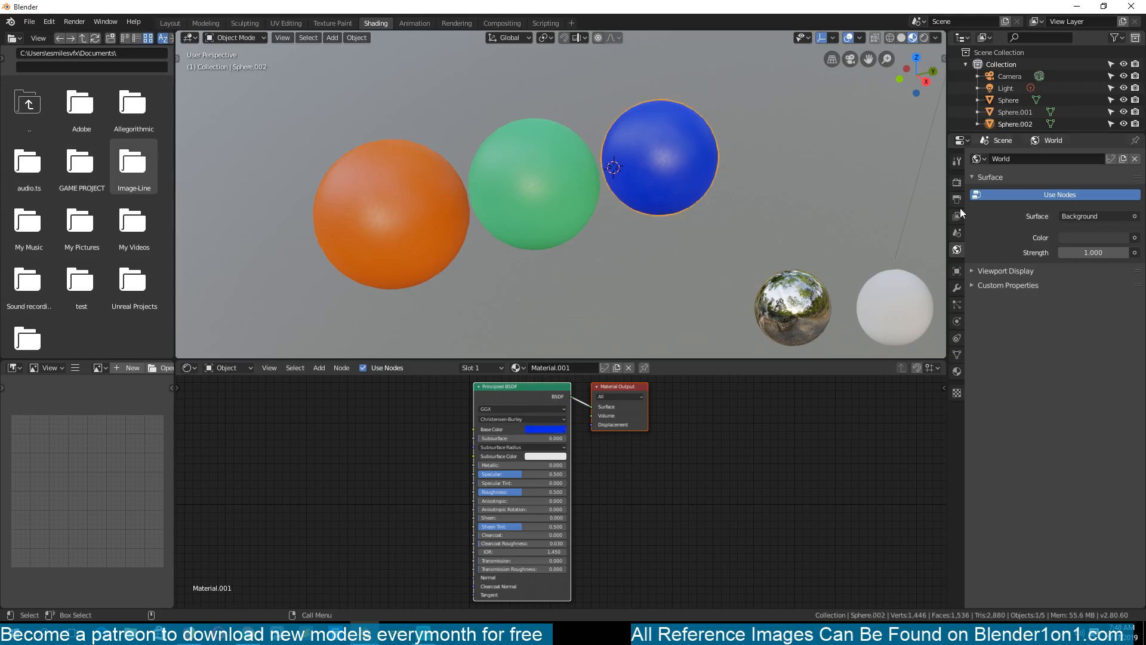
left_click(957, 182)
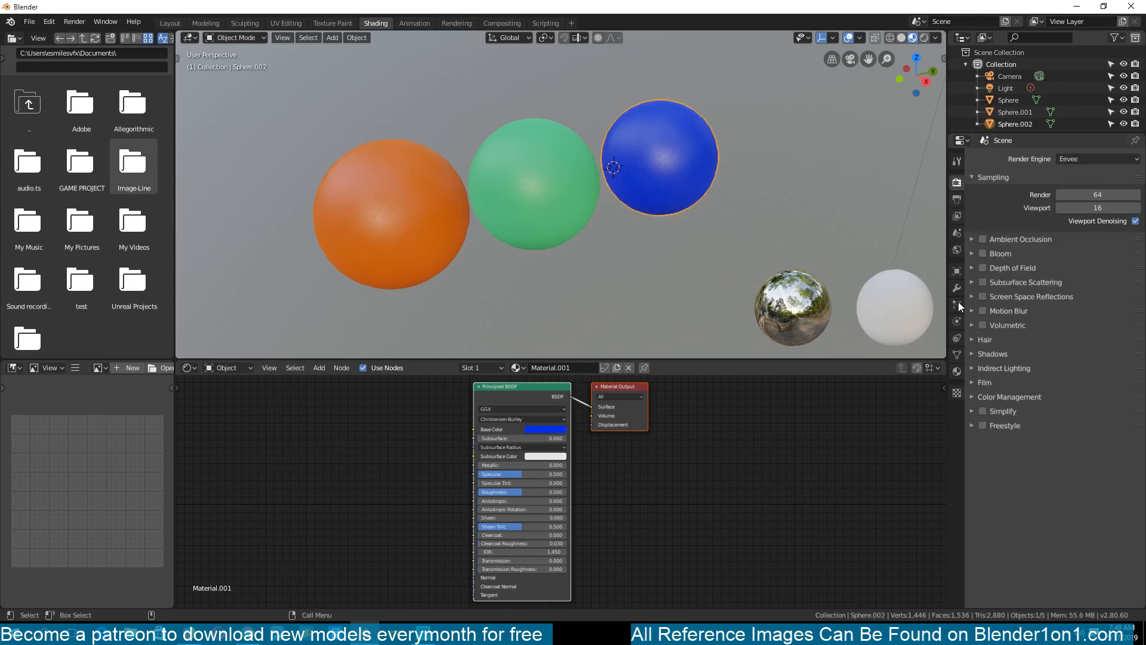
left_click(957, 355)
left_click(957, 372)
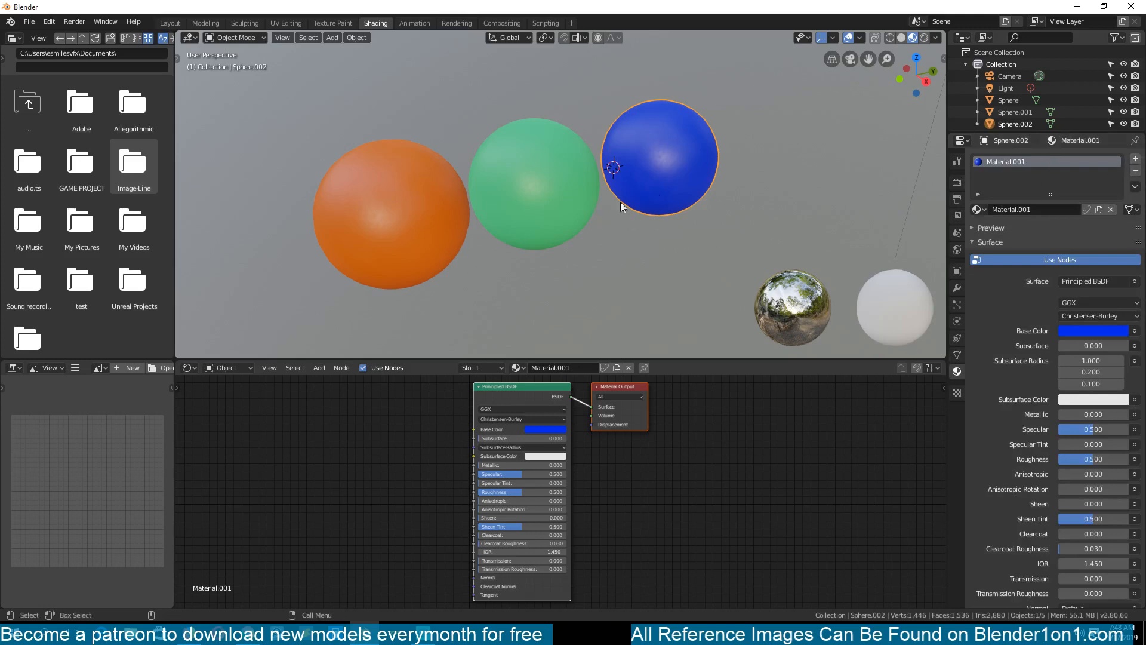
Inspect the materials assigned to the orange, green and blue spheres.
left_click(399, 221)
left_click(524, 216)
left_click(677, 159)
Remove the blue sphere's material slot and reassign the existing Material.001 to the sphere.
left_click(1134, 172)
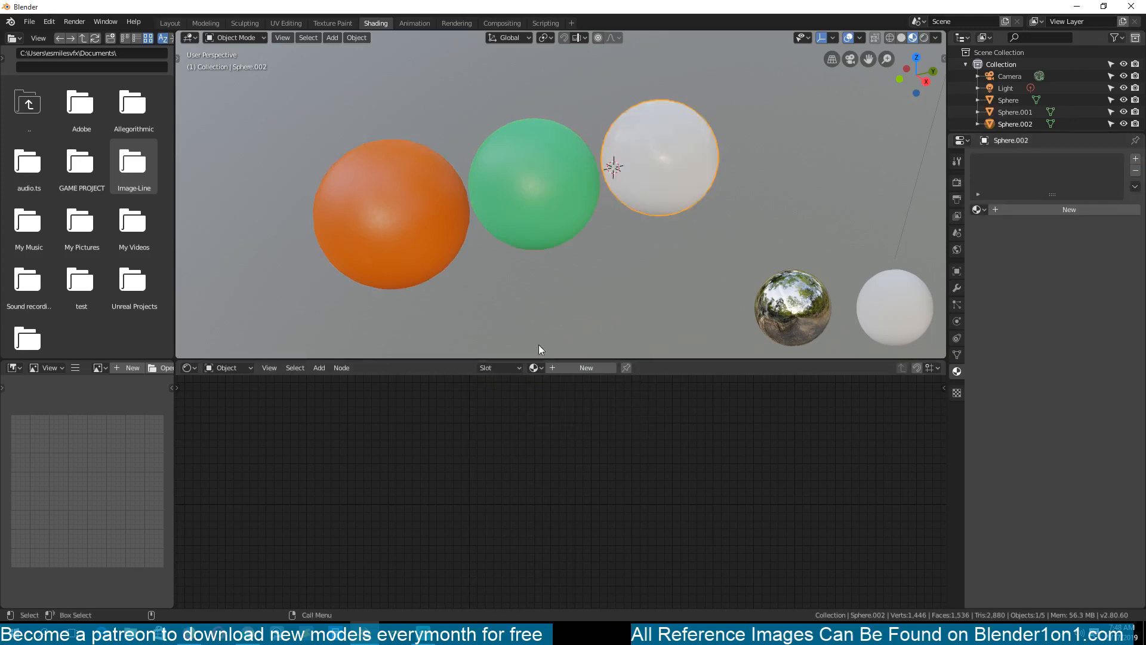
left_click(535, 368)
left_click(534, 398)
Rename the blue sphere's material as blue.
left_click(1047, 213)
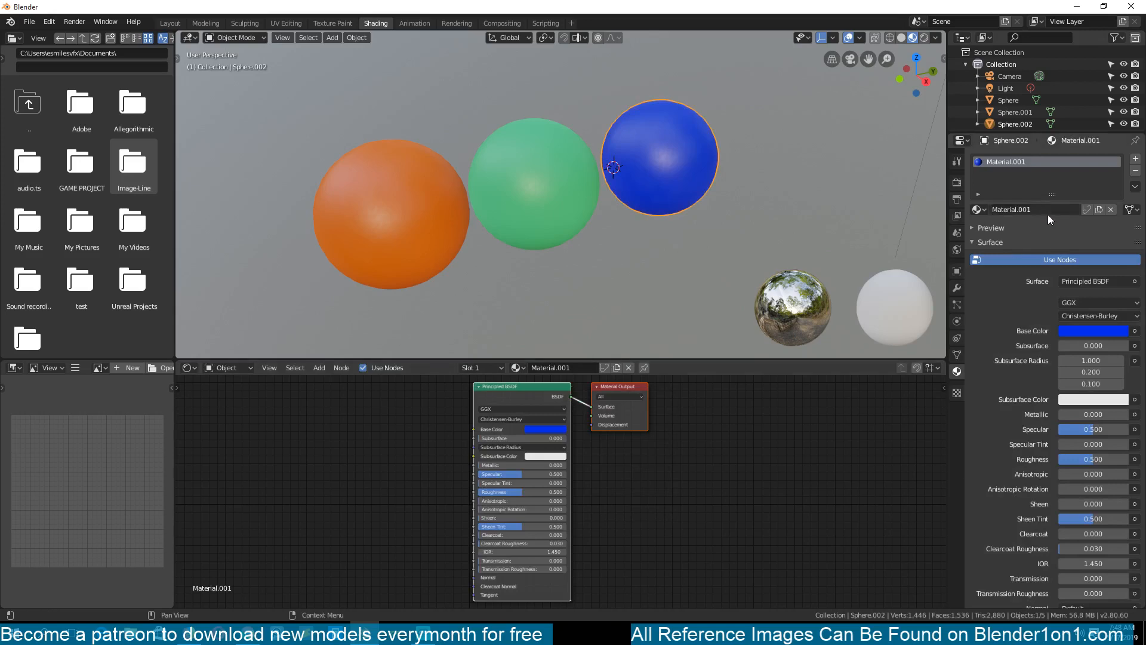
type("blue")
key("Return")
Rename the green sphere's material as green.
left_click(518, 199)
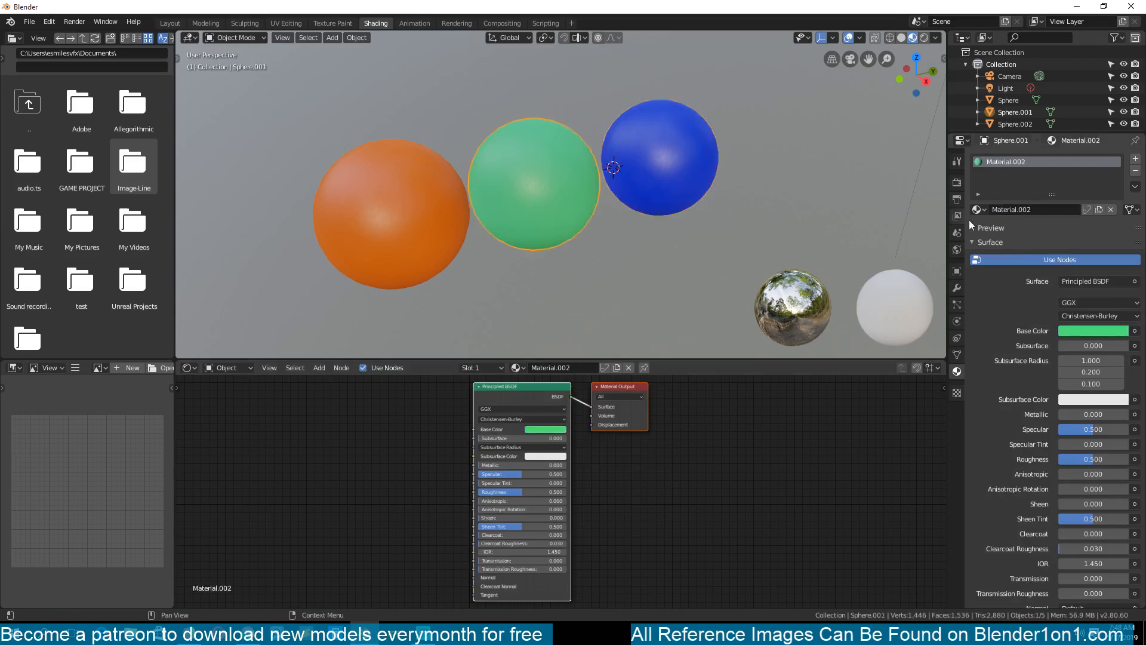
left_click(1044, 210)
key("BackSpace")
type("green")
key("Return")
Rename the orange sphere's material as orange.
left_click(460, 176)
left_click(1046, 210)
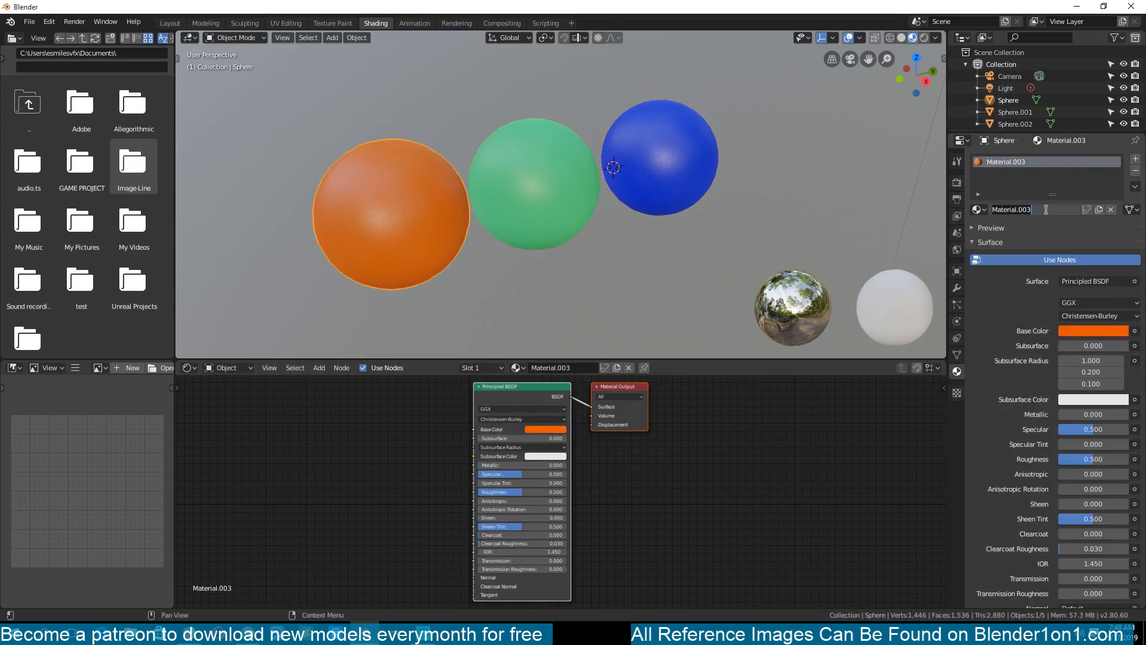
type("orange")
key("Return")
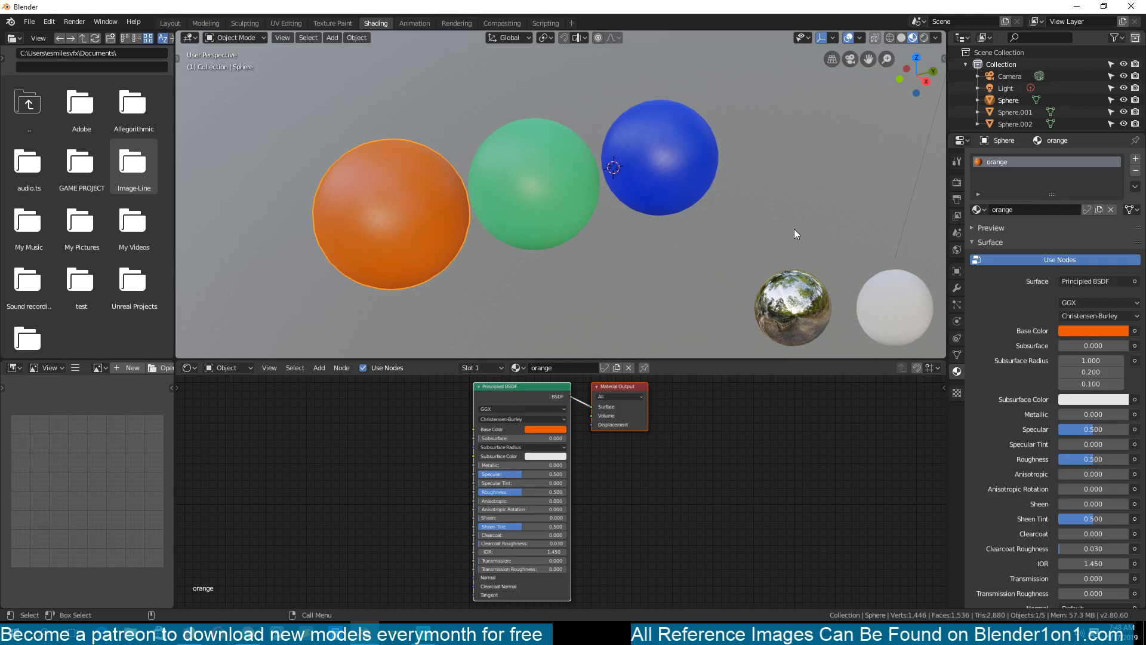
Unlink the blue material from the blue sphere, keeping its empty slot.
left_click(692, 205)
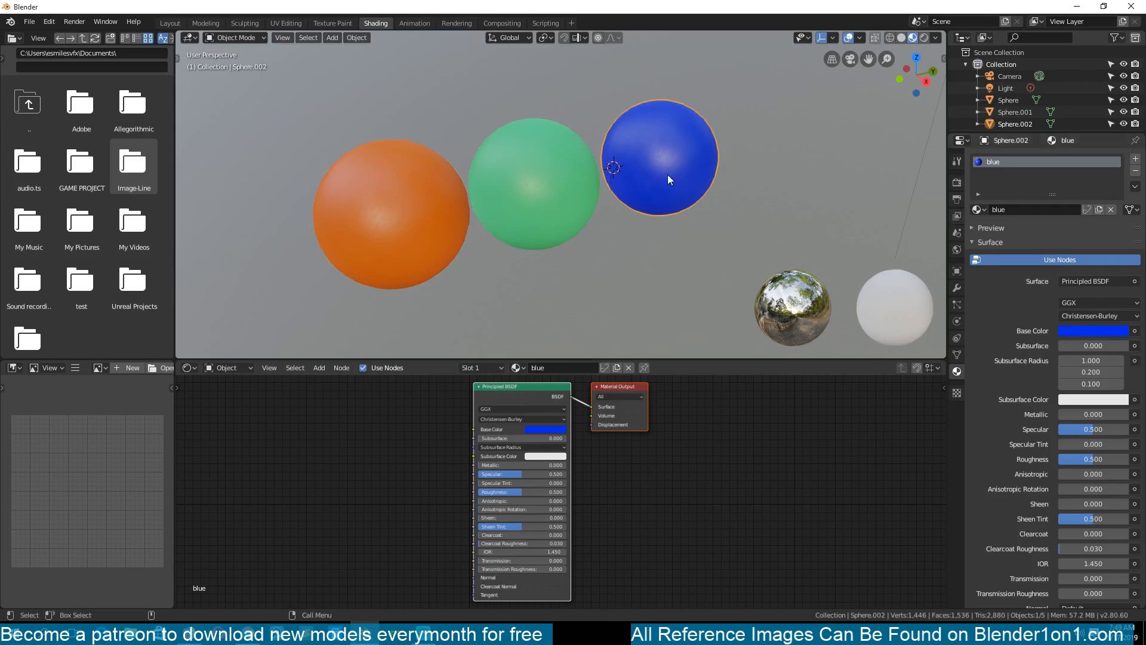
left_click(1111, 209)
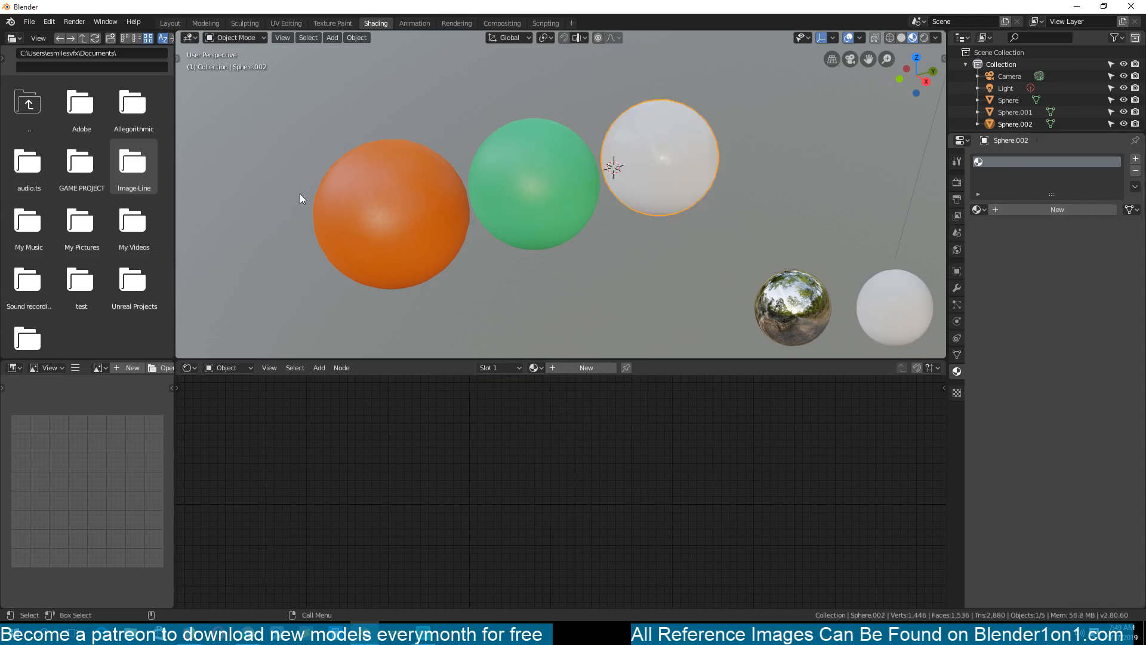
Save the scene as 1.blend in the Desktop folder.
left_click(29, 22)
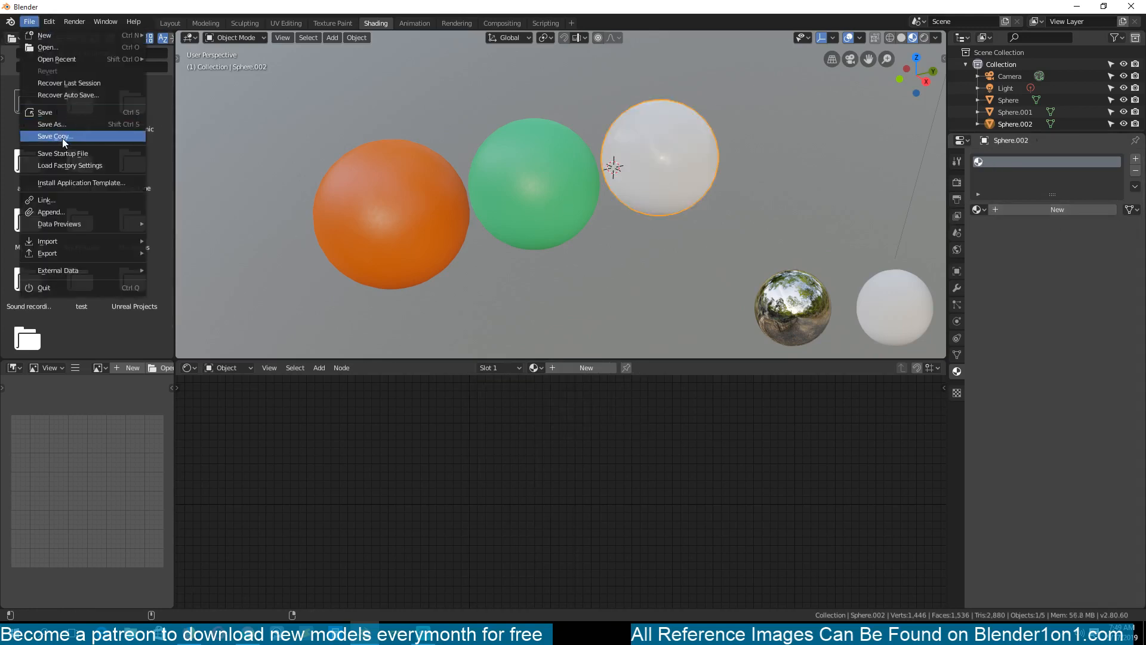
left_click(54, 124)
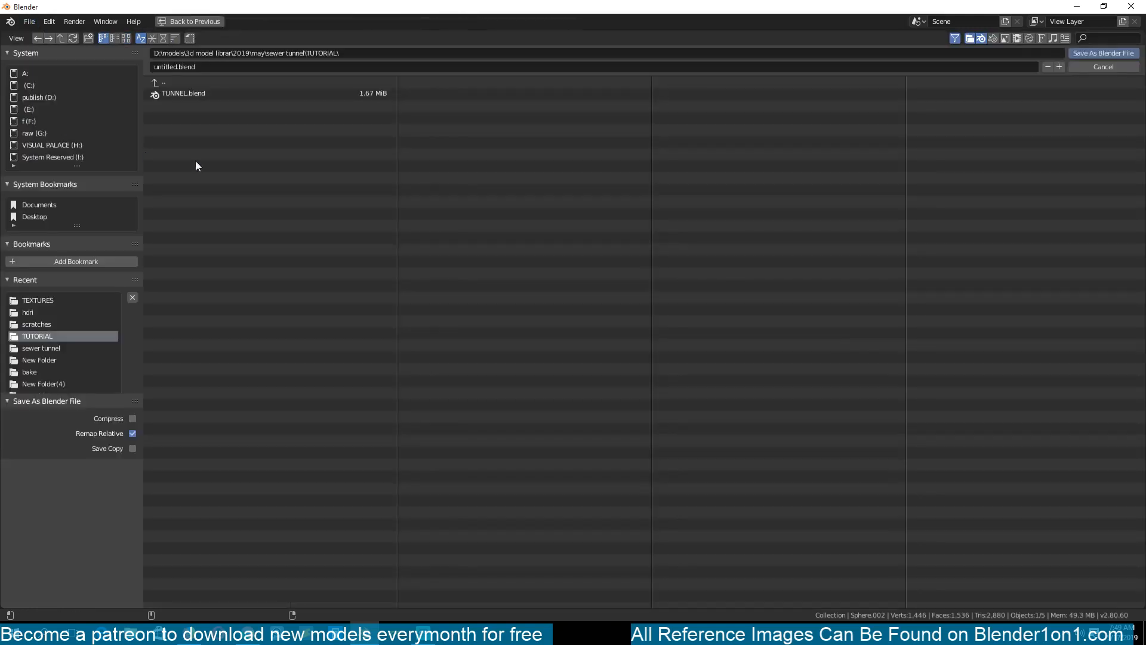
left_click(156, 80)
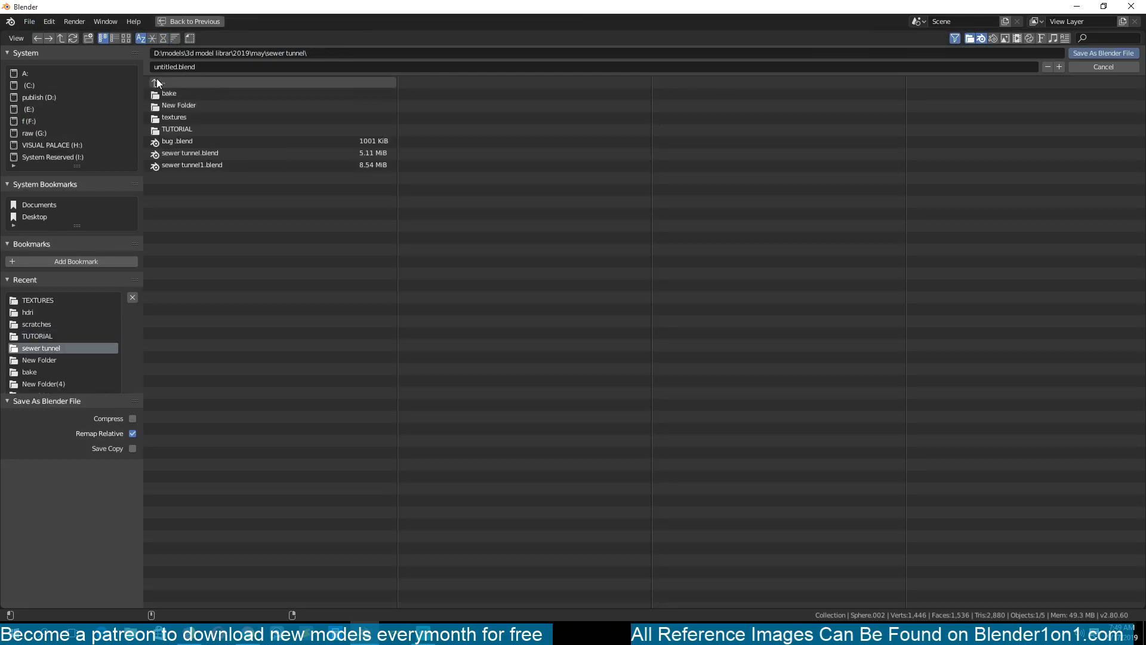
left_click(47, 214)
left_click(279, 64)
type("1")
left_click(521, 232)
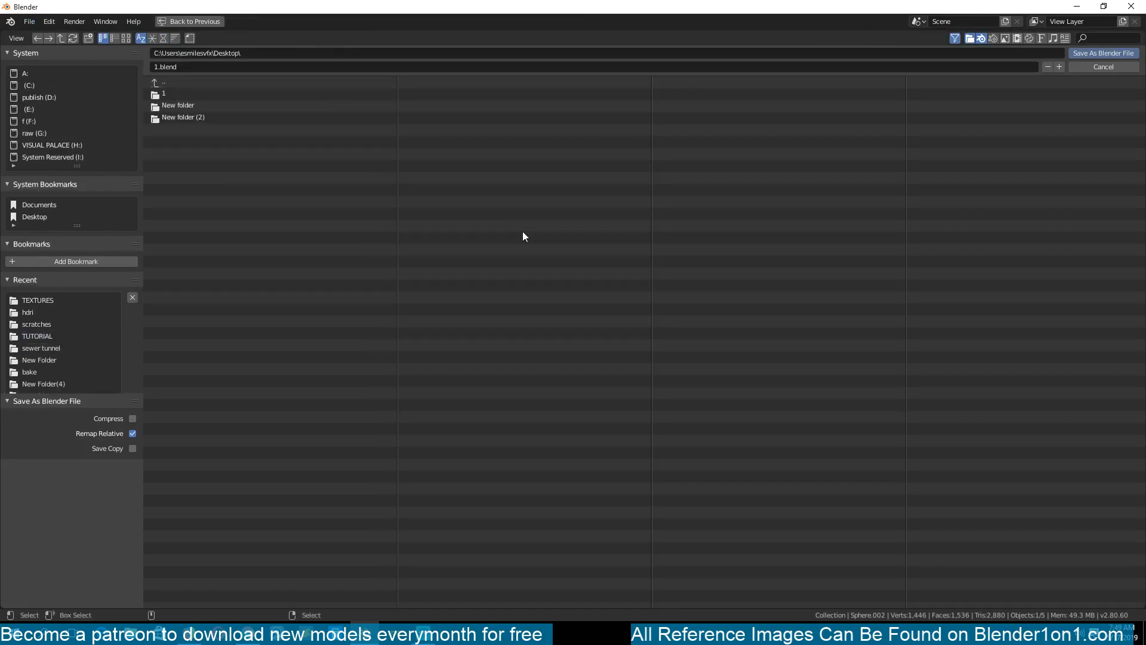
left_click(1101, 53)
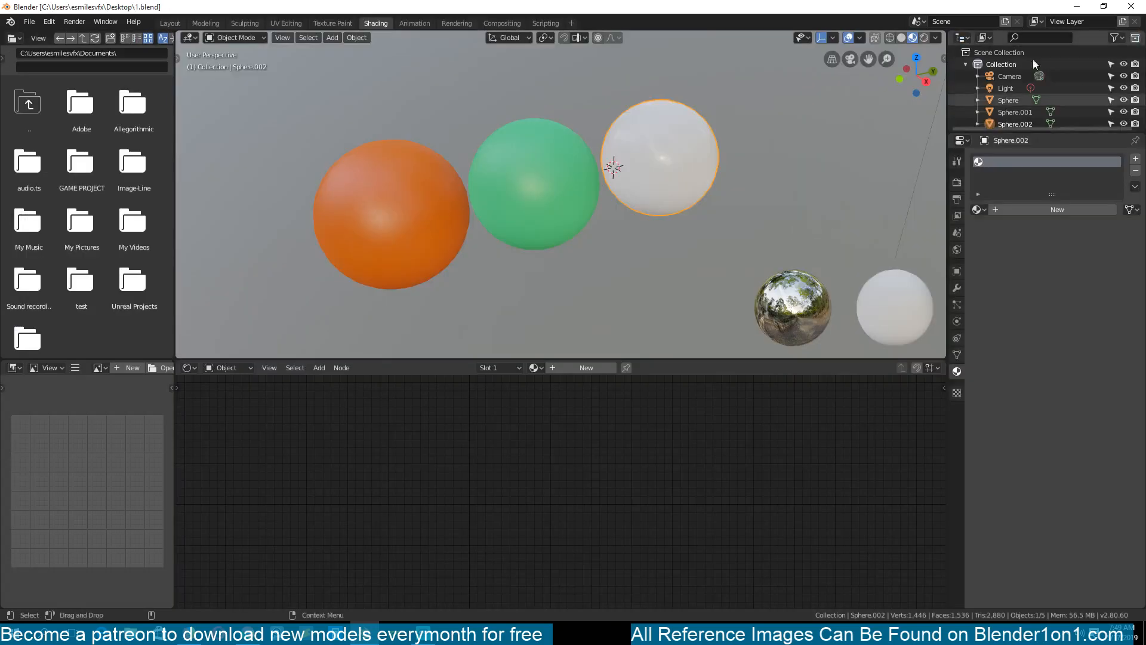
Close Blender, relaunch it and reopen the recent file 1.blend.
left_click(1127, 9)
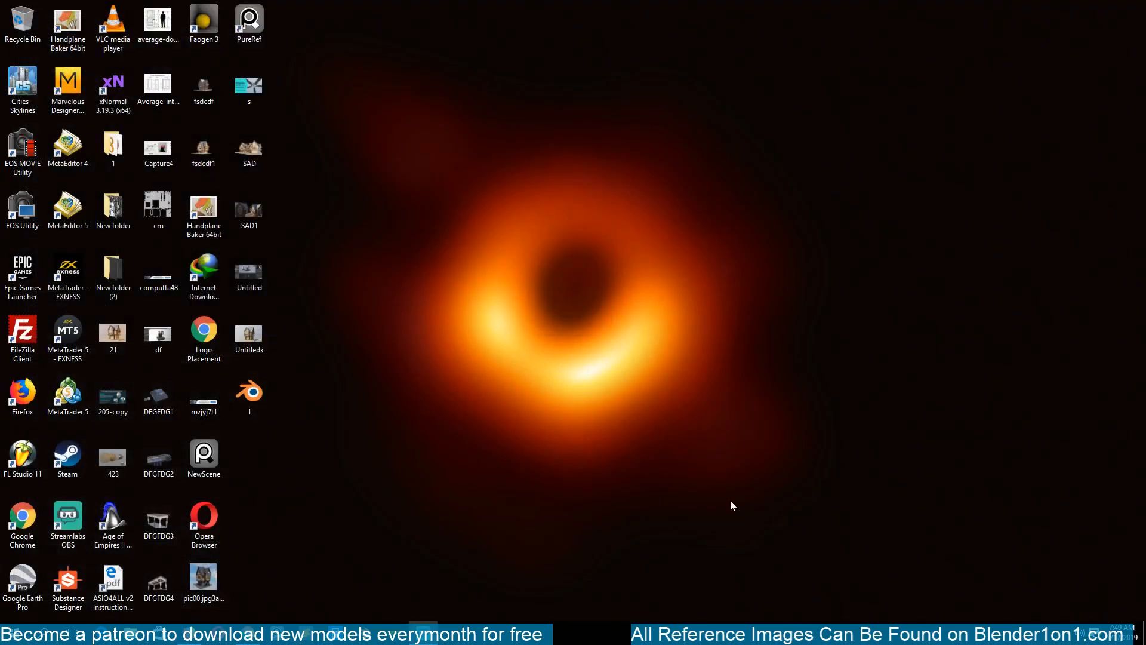
left_click(364, 633)
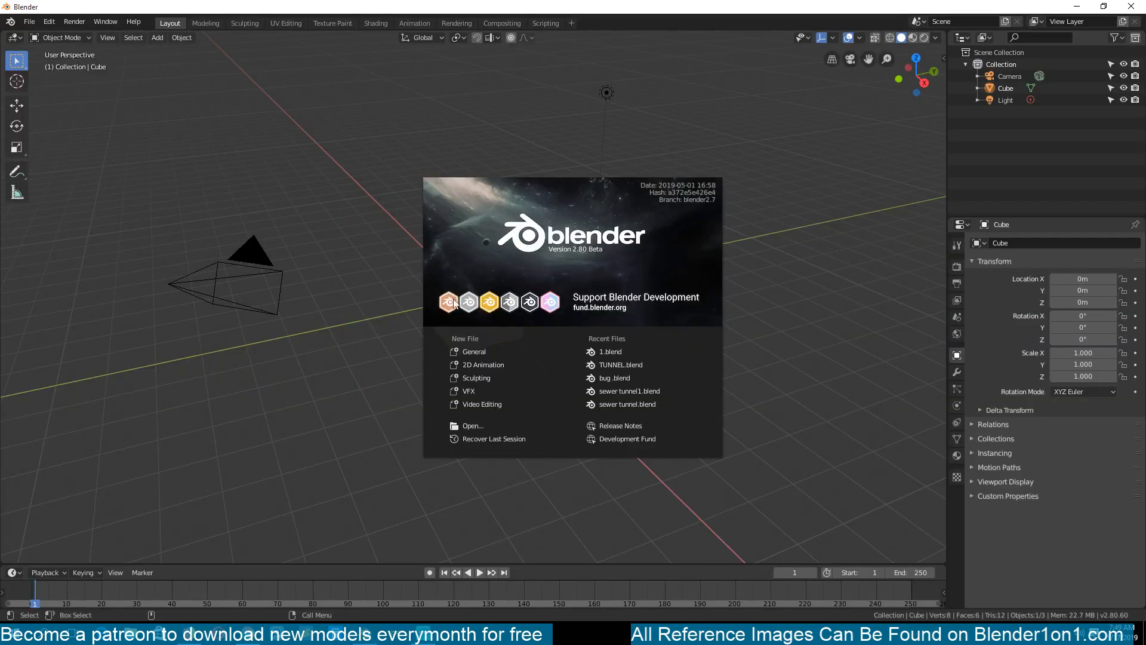
left_click(629, 352)
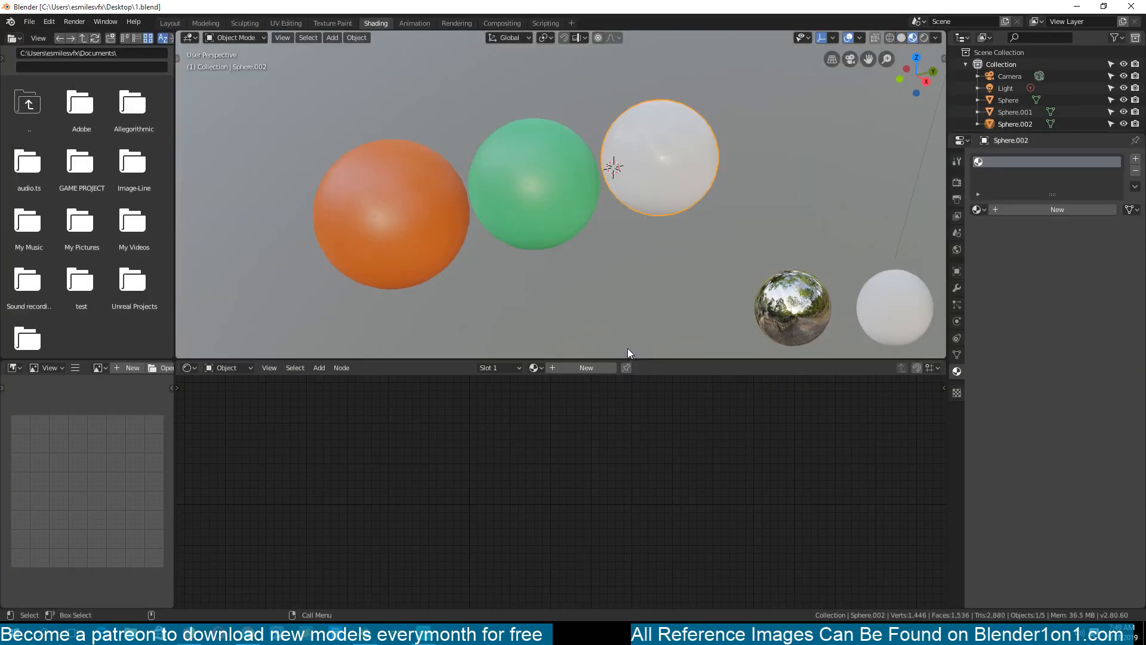
Create a new material named blue on the white sphere and give it a bright blue base color.
left_click(534, 368)
left_click(590, 368)
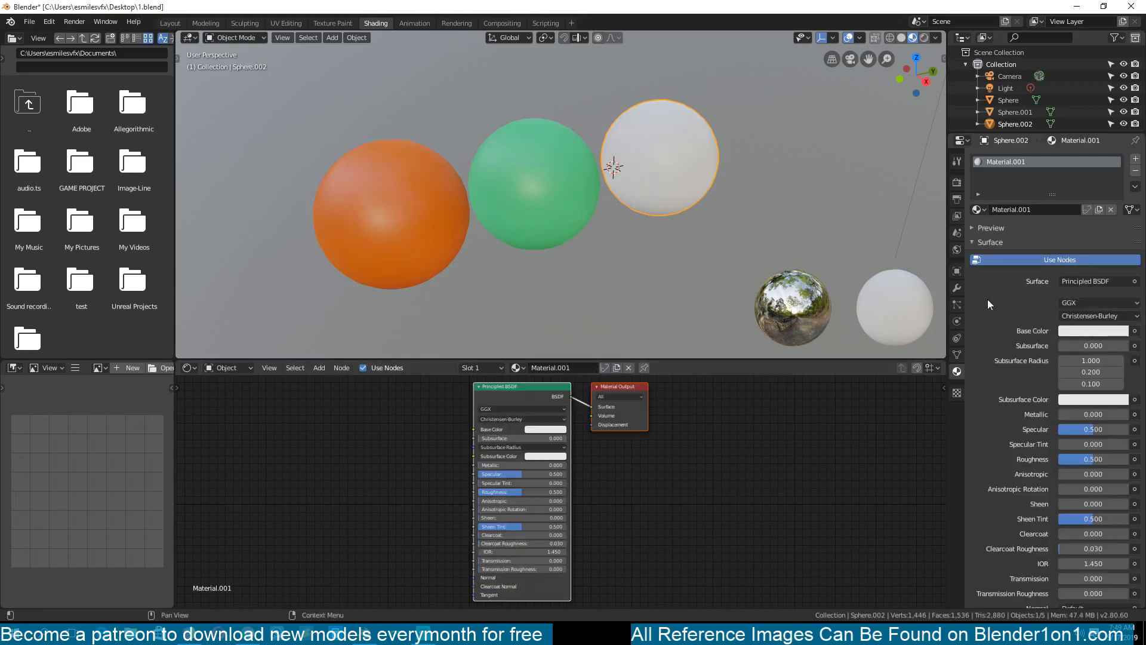
left_click(1031, 207)
type("blue")
key("Return")
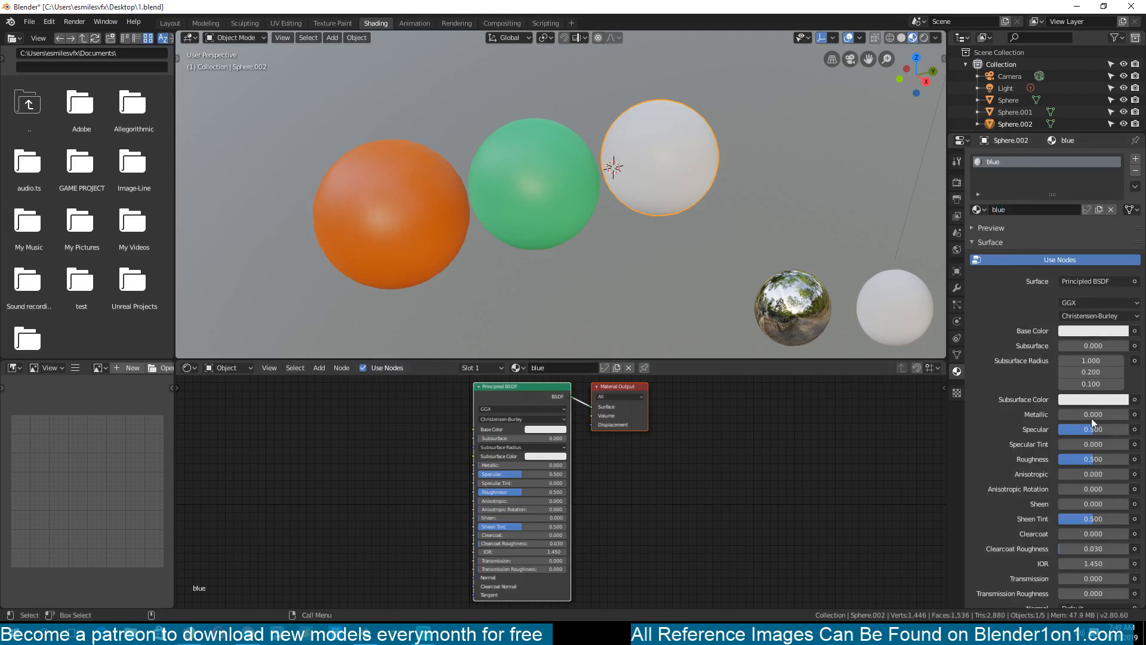
left_click(1090, 330)
left_click_drag(1101, 186, 1089, 164)
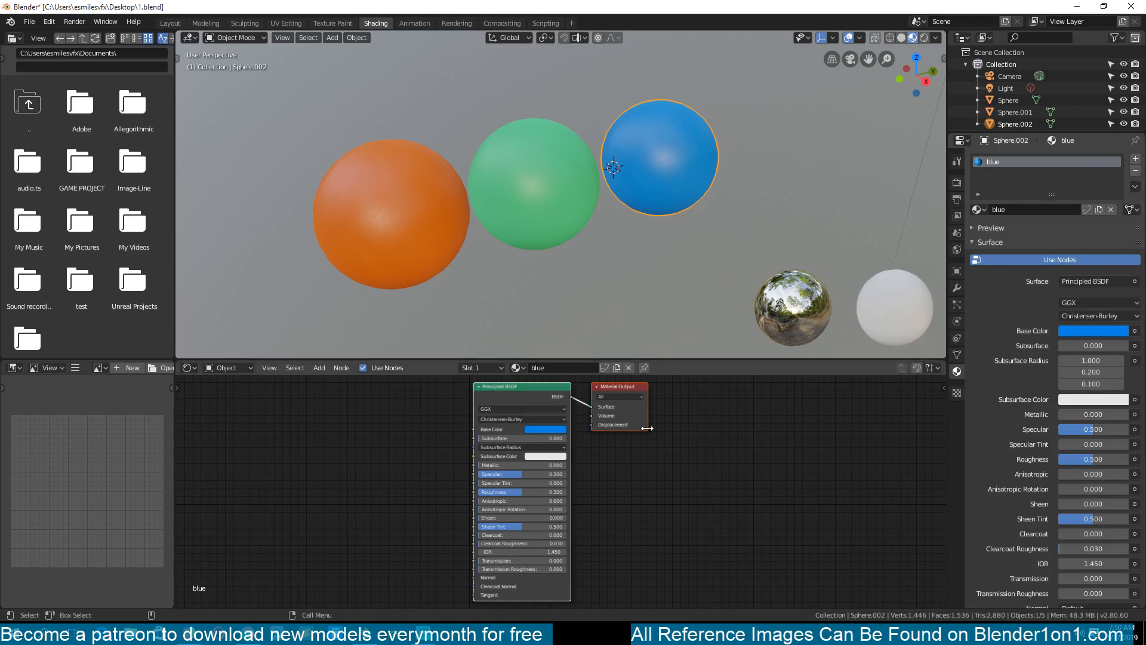
Enable the fake user for the blue material and remove the material slot from the sphere.
left_click(603, 367)
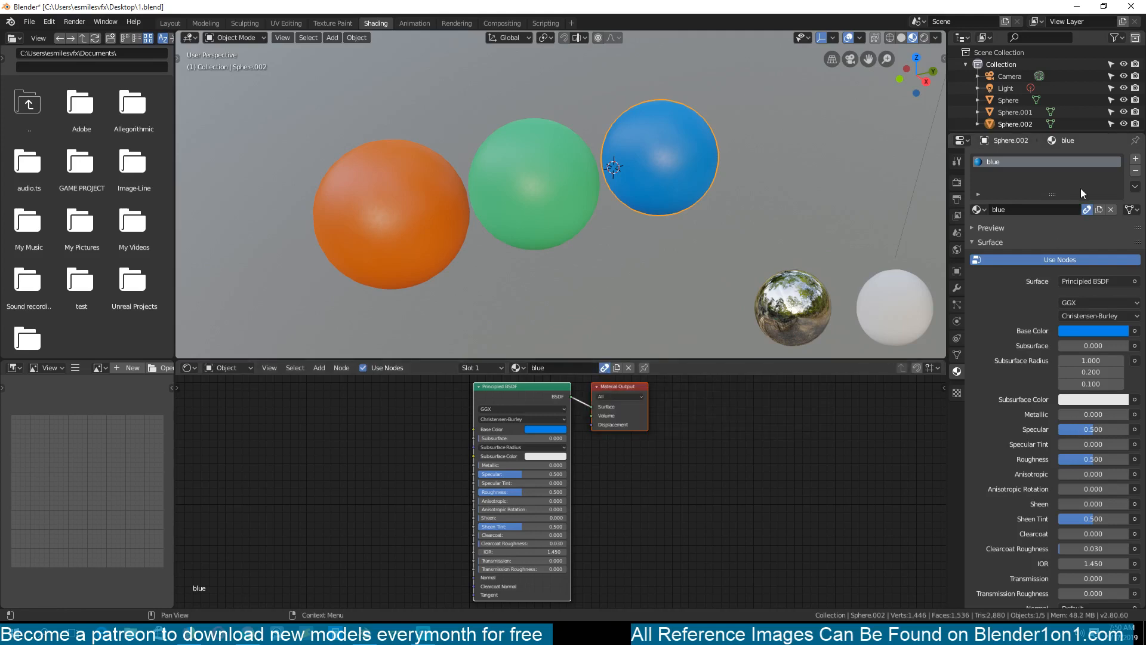
left_click(1137, 171)
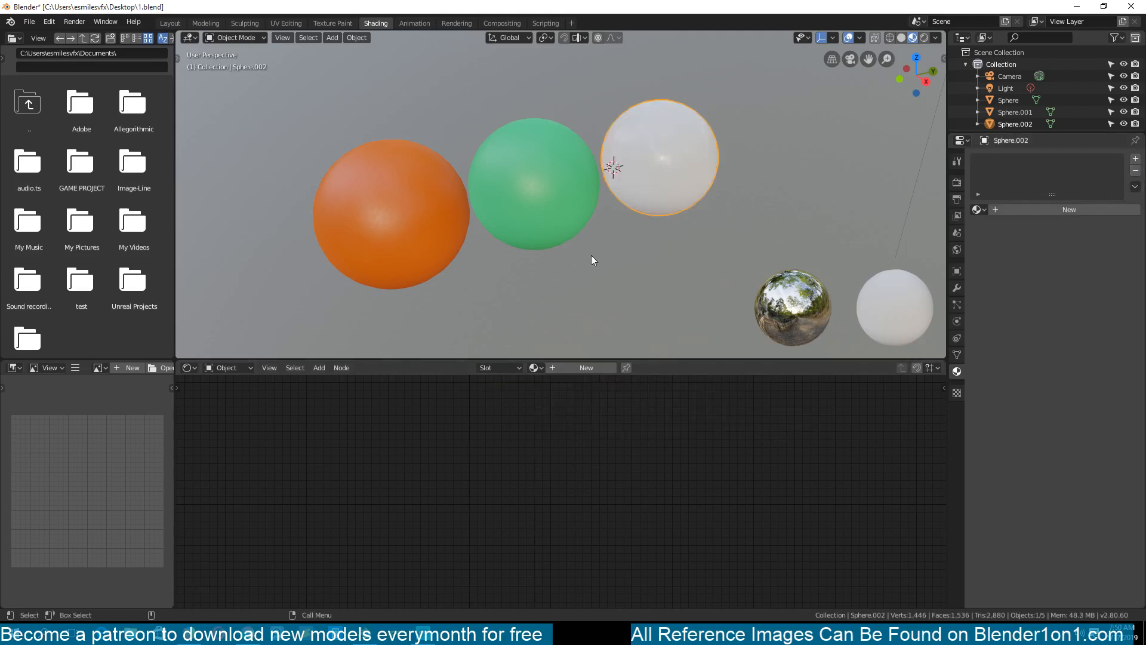
Save the file, restart Blender and reopen 1.blend.
key("ctrl+s")
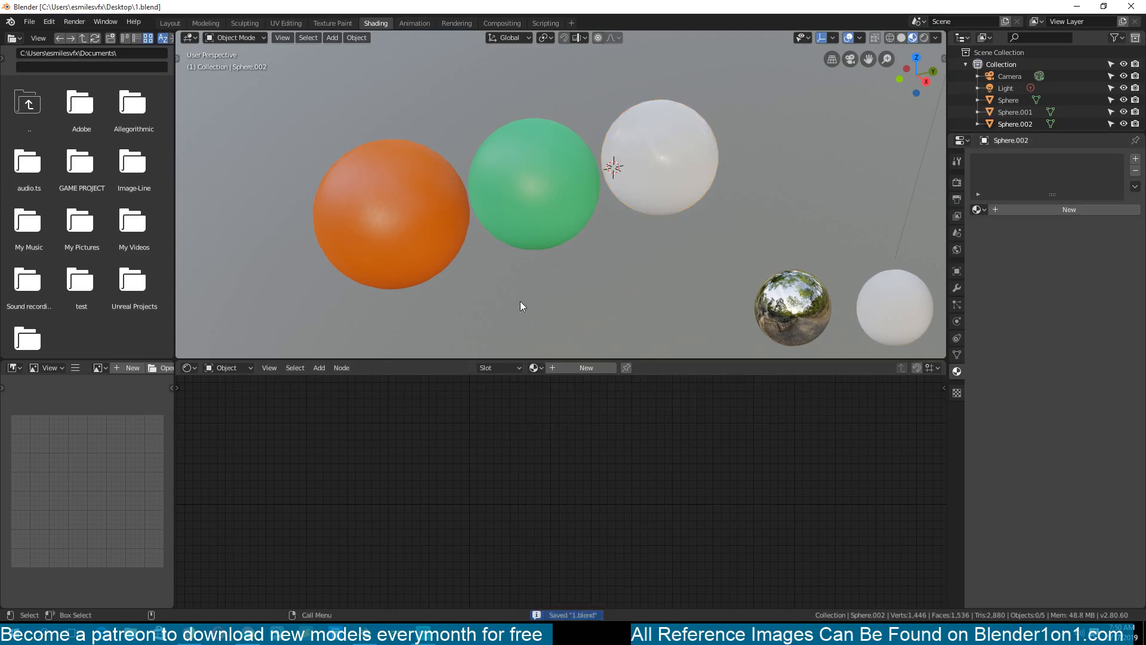
left_click(1131, 7)
left_click(365, 632)
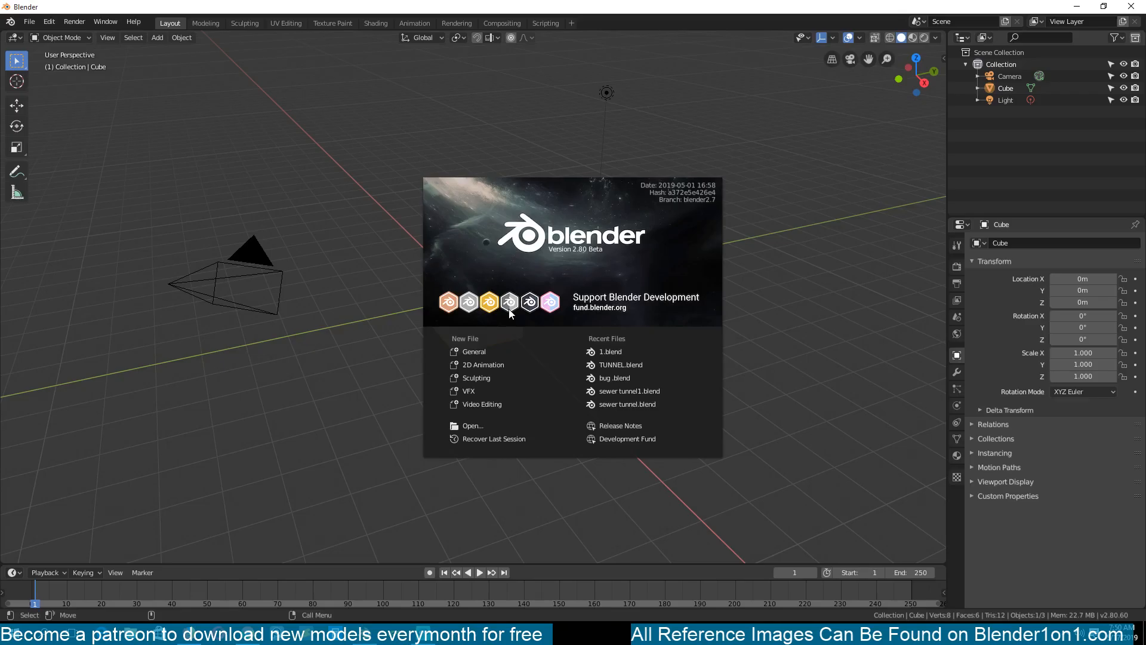
left_click(631, 352)
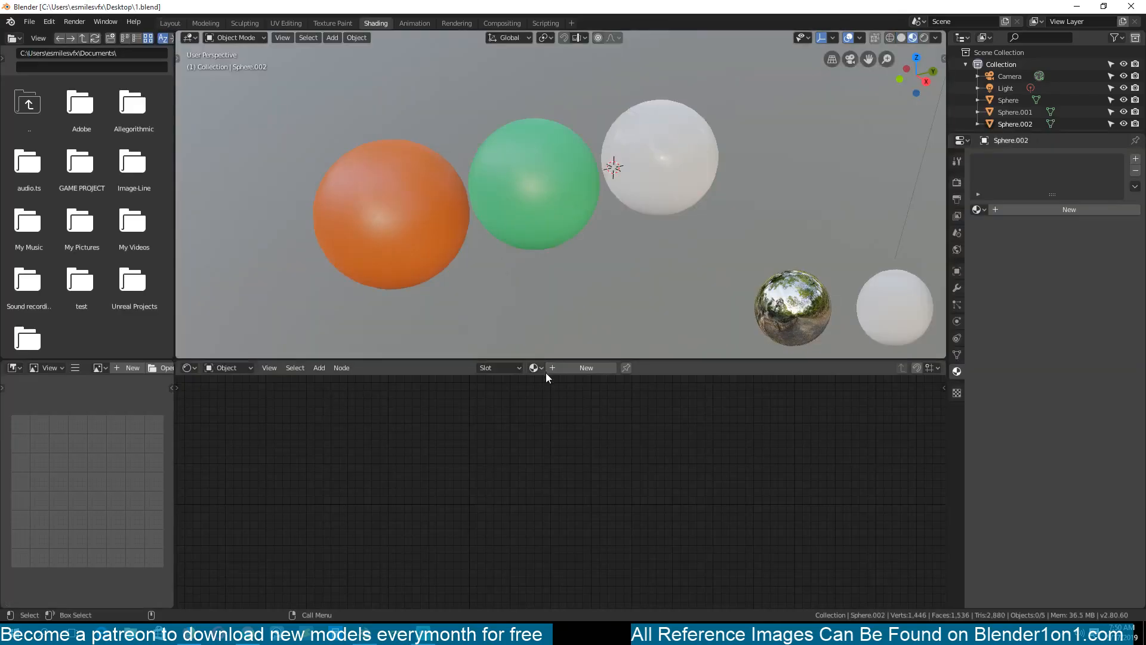
Assign the saved fake-user material blue to the white sphere.
left_click(541, 368)
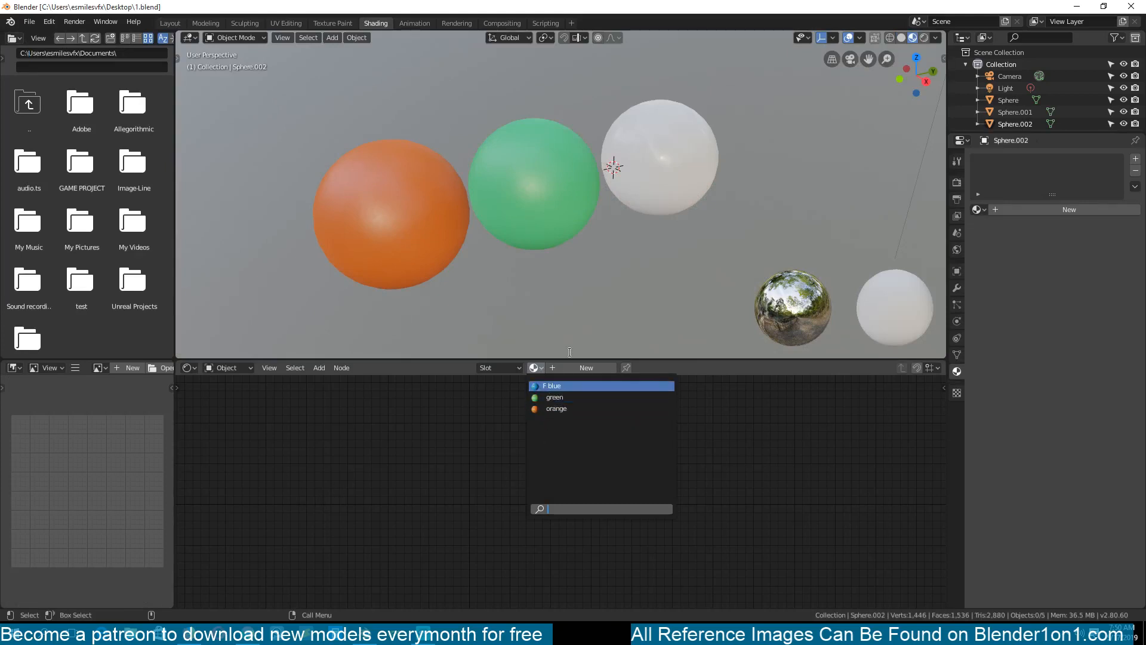
left_click(650, 178)
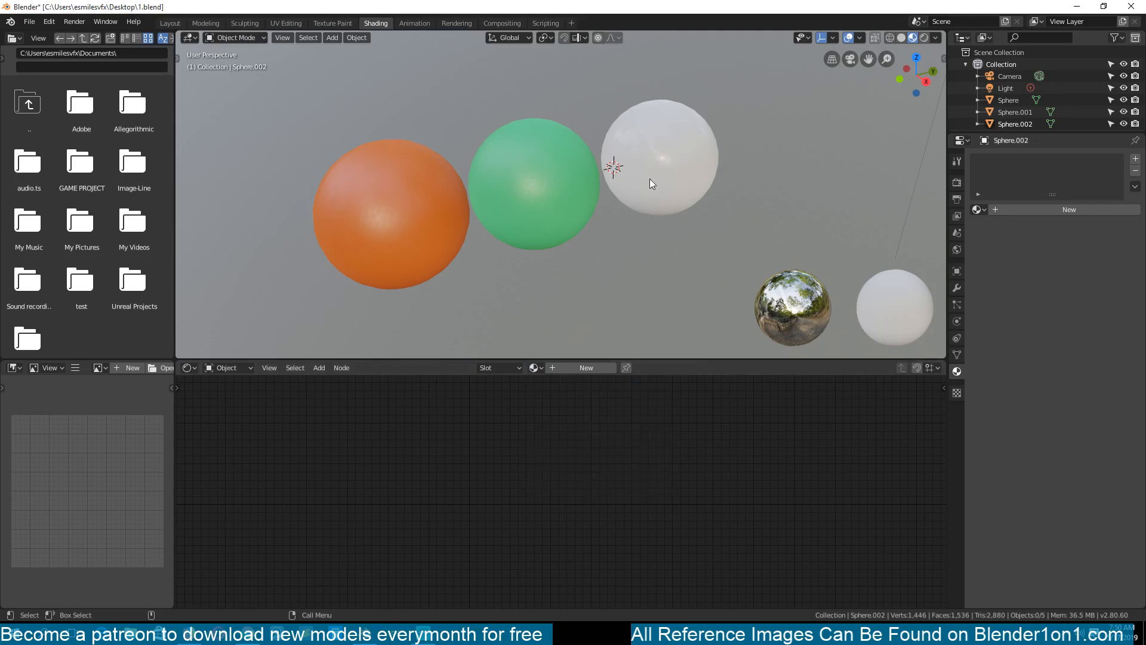
left_click(531, 373)
left_click(540, 383)
left_click(487, 328)
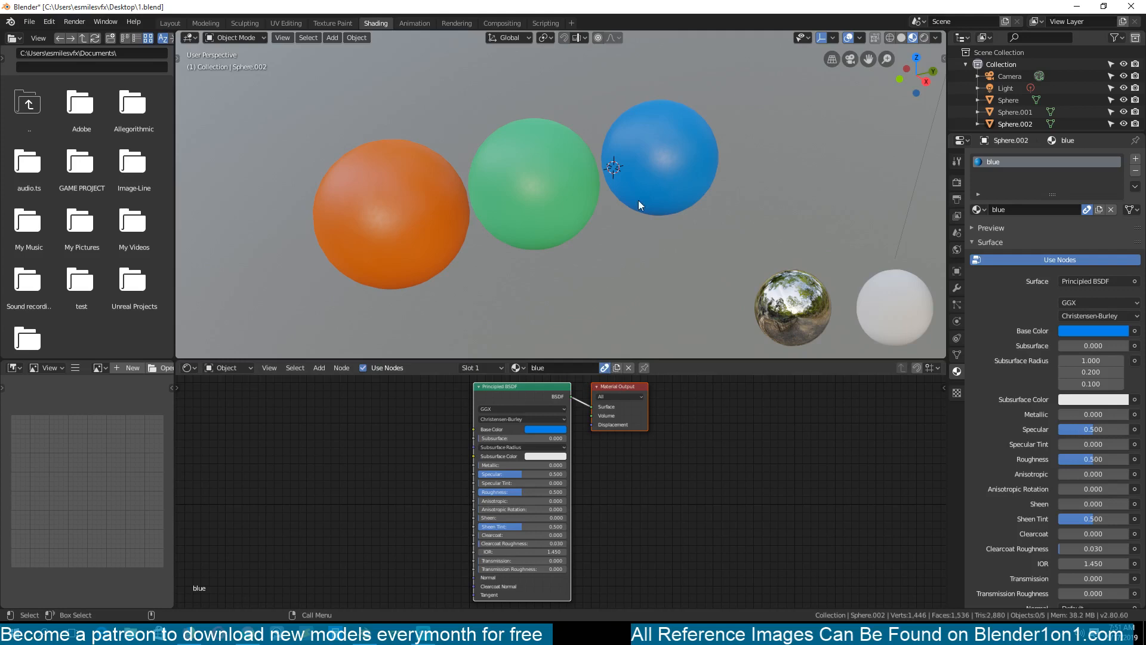
Add a plane mesh and move it along the Y and X axes to a spot in front of the blue sphere.
middle_click_drag(639, 199, 635, 173)
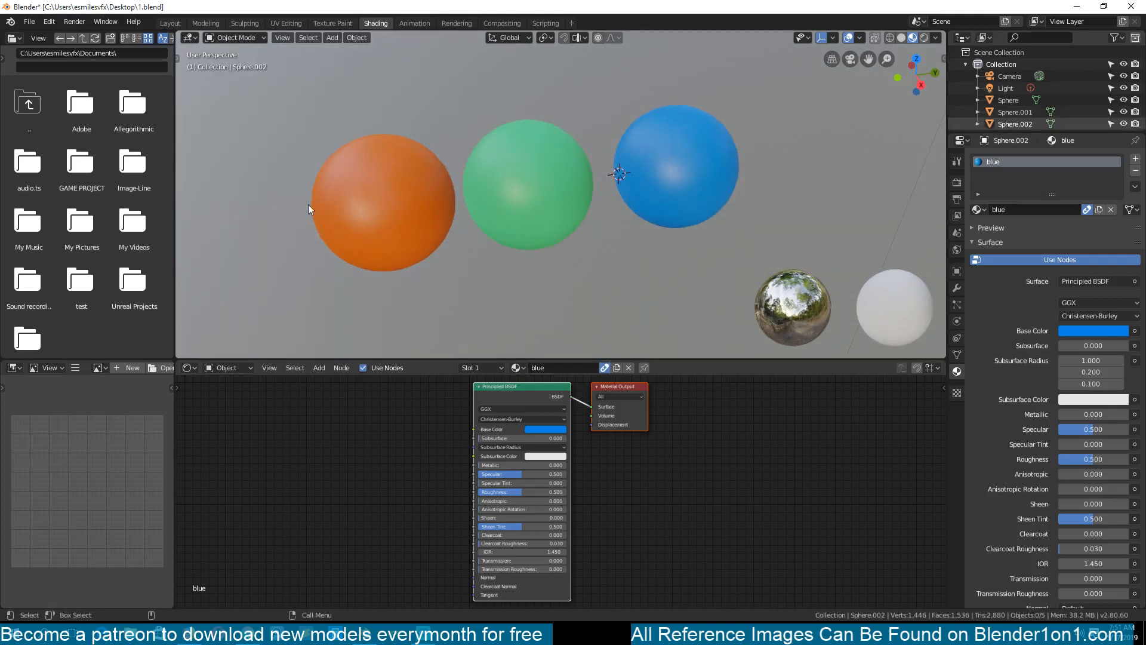
middle_click_drag(465, 295, 492, 295)
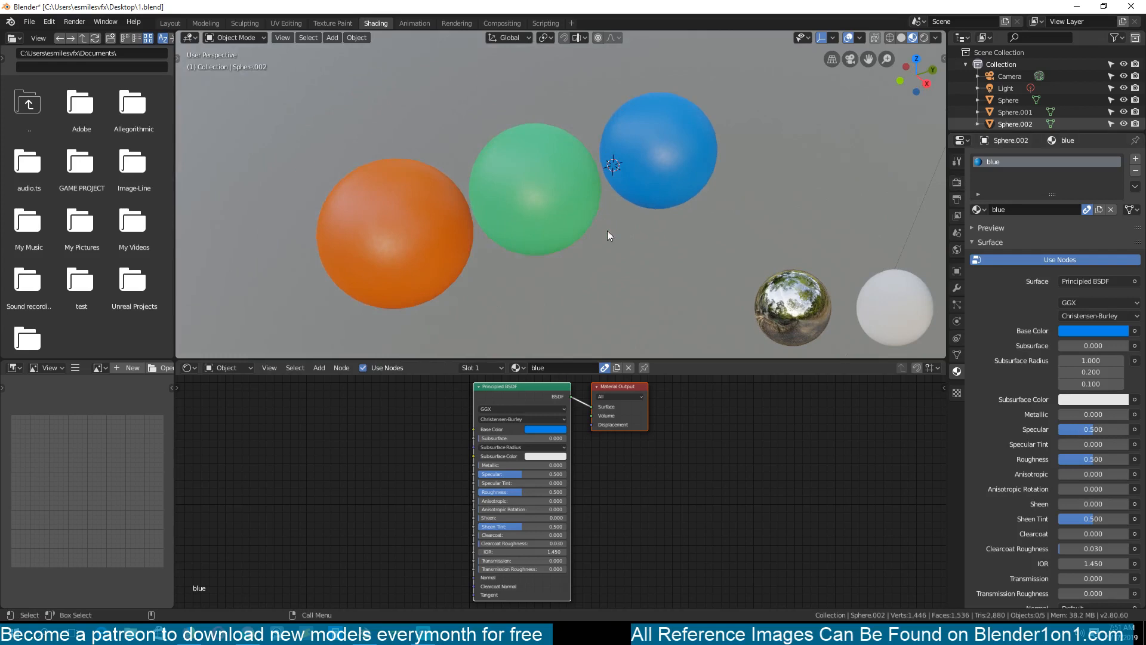
middle_click_drag(627, 276, 562, 239, "shift")
key("shift+a")
mouse_move(537, 245)
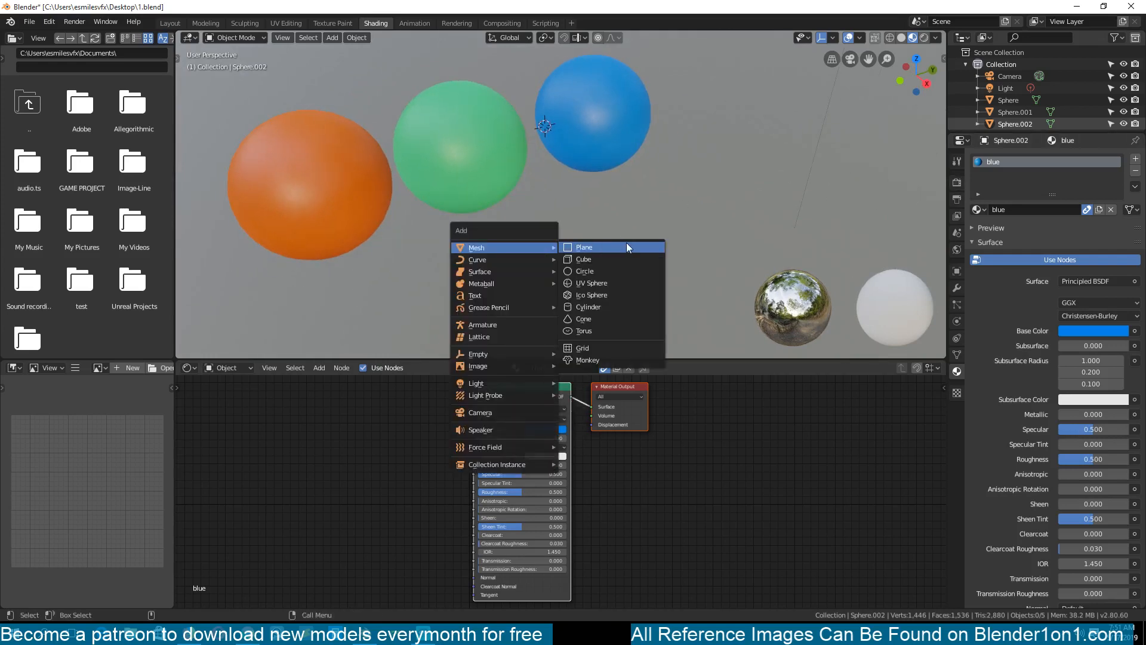
left_click(621, 245)
key("g")
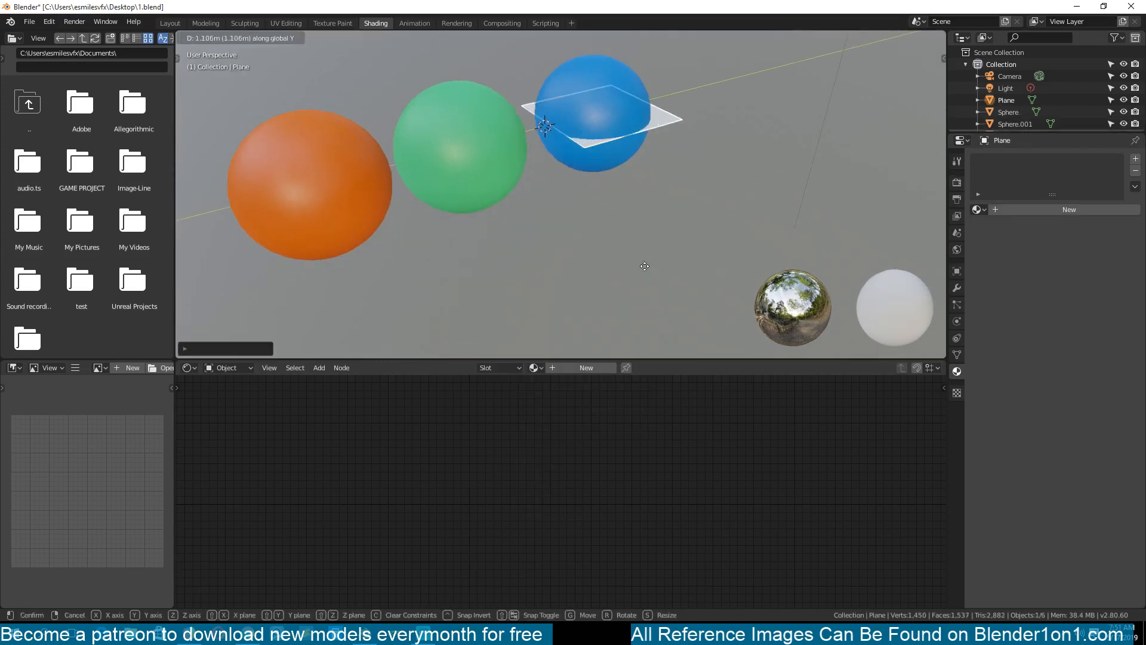
left_click(637, 260)
key("g")
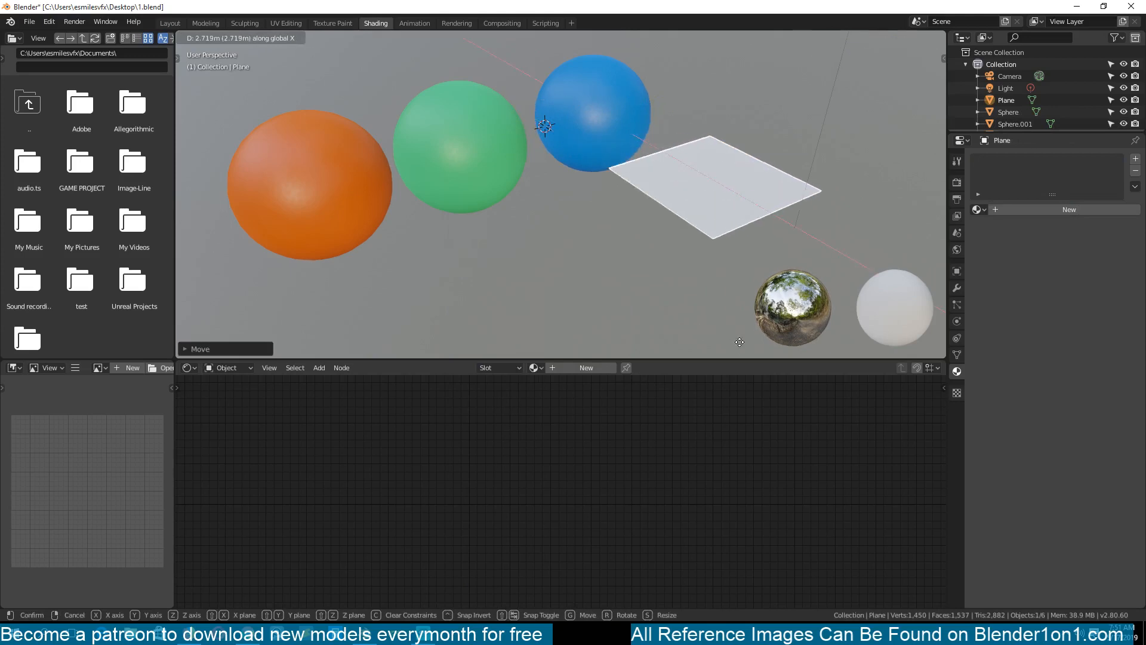
left_click(781, 231)
Duplicate the plane twice and place the copies in front of the green and orange spheres.
key("shift+d")
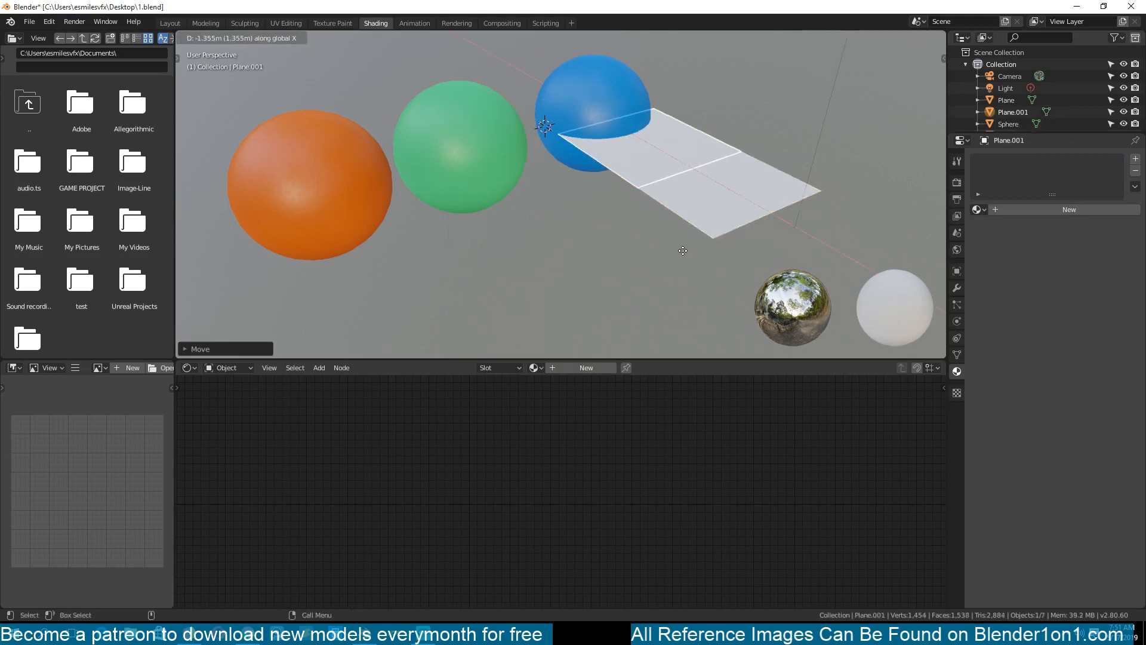
left_click(576, 266)
key("shift+d")
key("x")
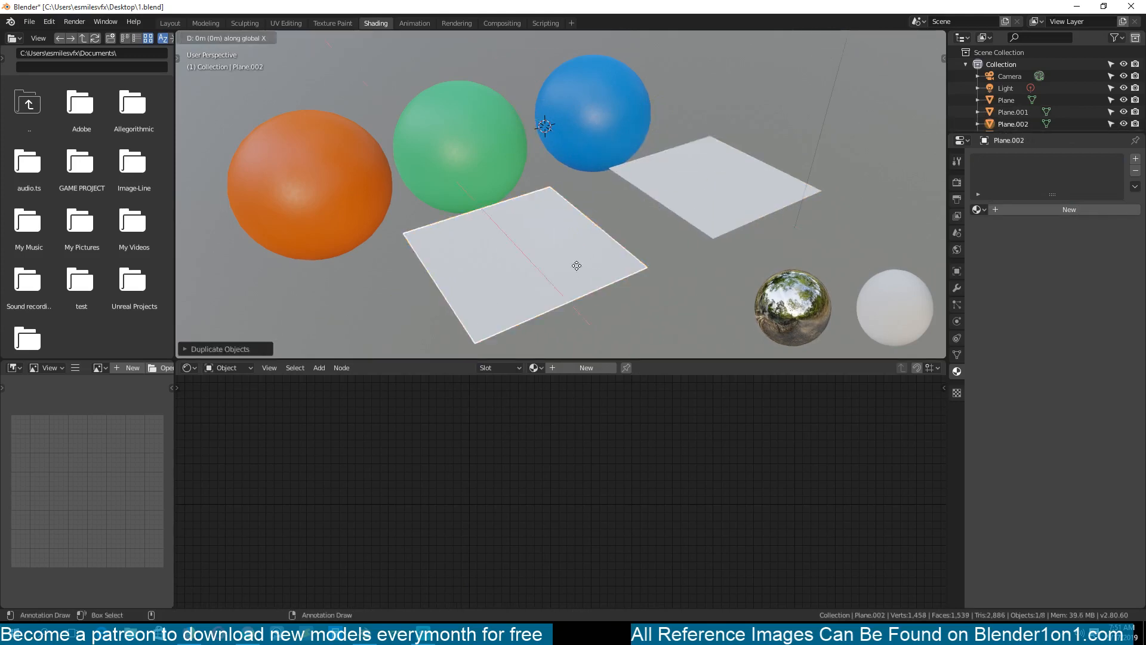
left_click(312, 325)
middle_click_drag(312, 325, 697, 249)
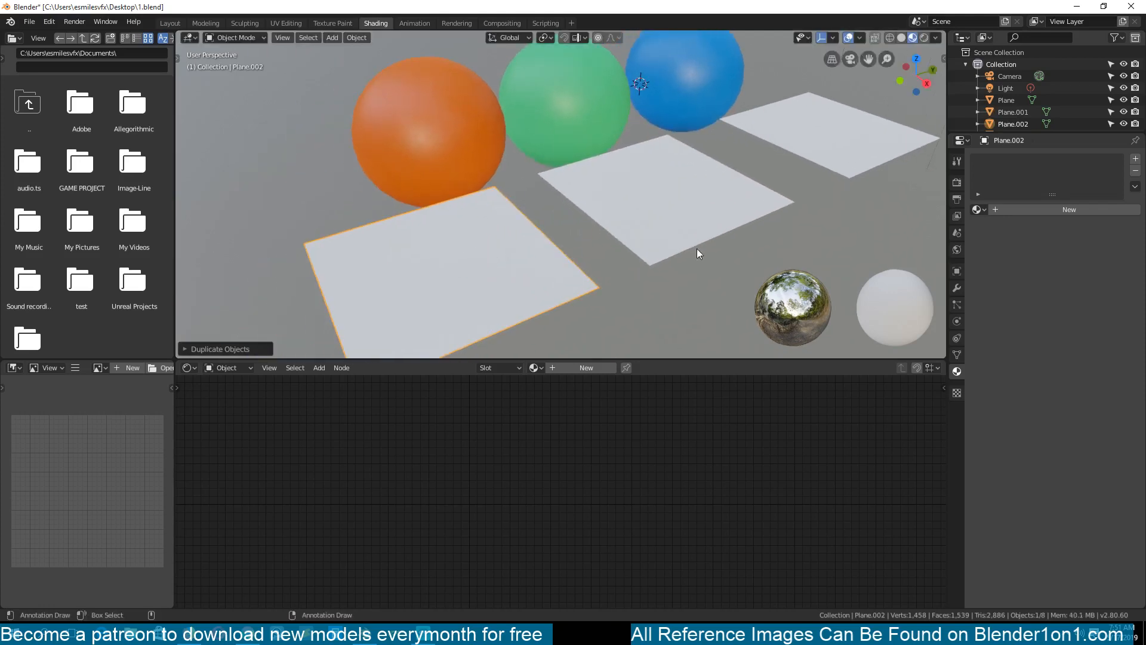
Add a particle system to the plane in front of the orange sphere and name its settings orange.
left_click(956, 306)
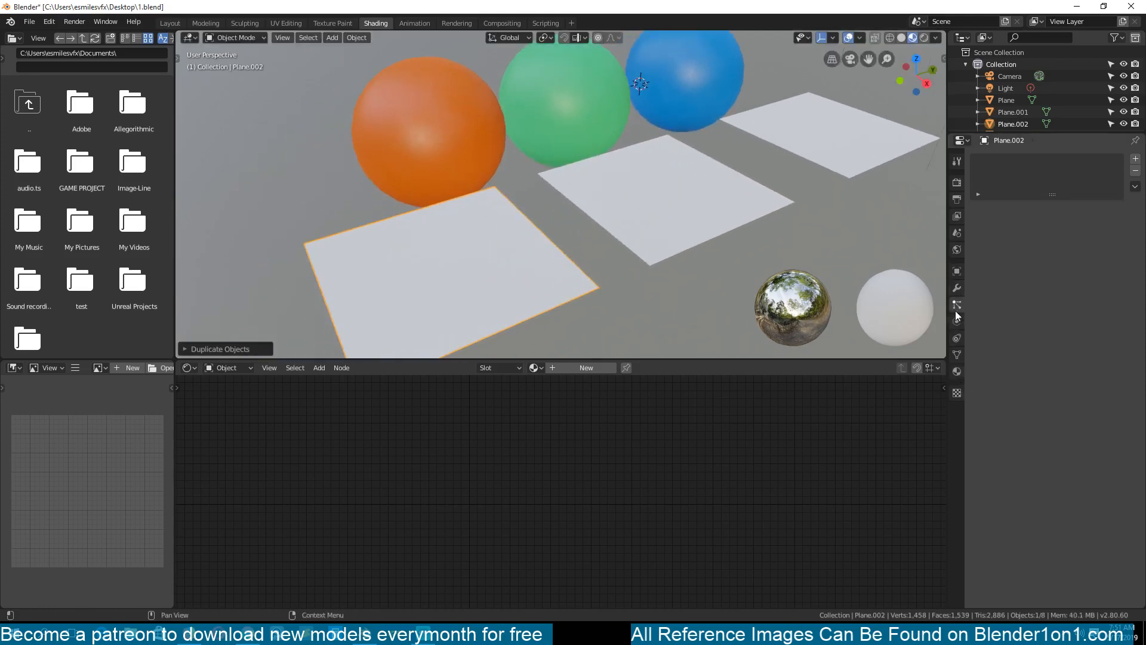
left_click(1135, 159)
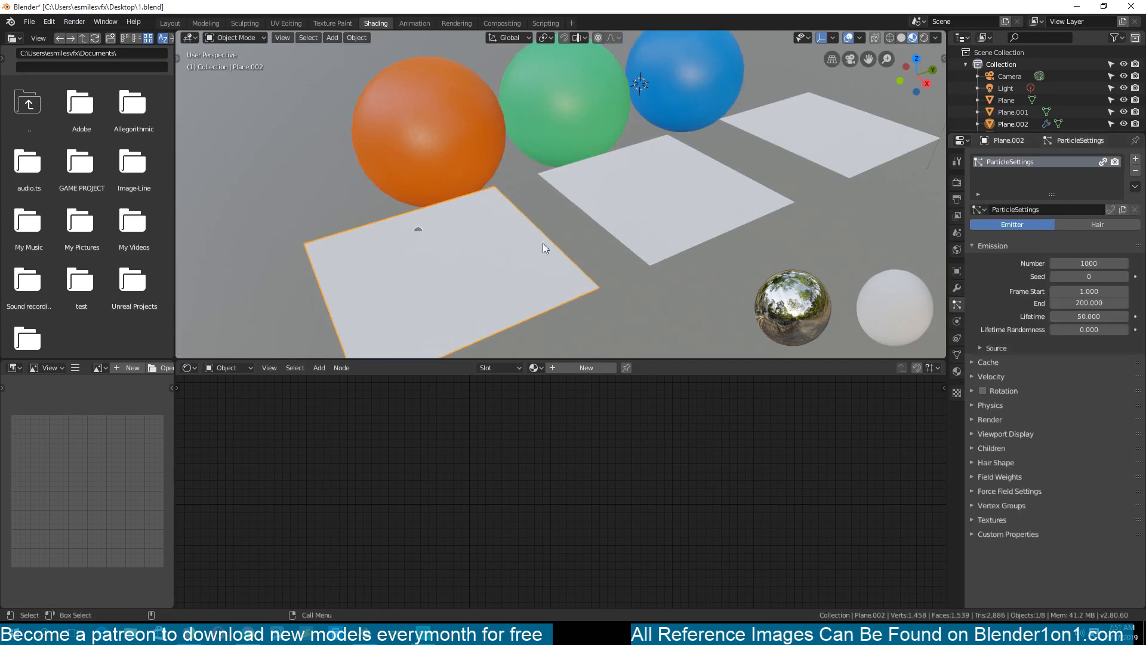
left_click(1053, 209)
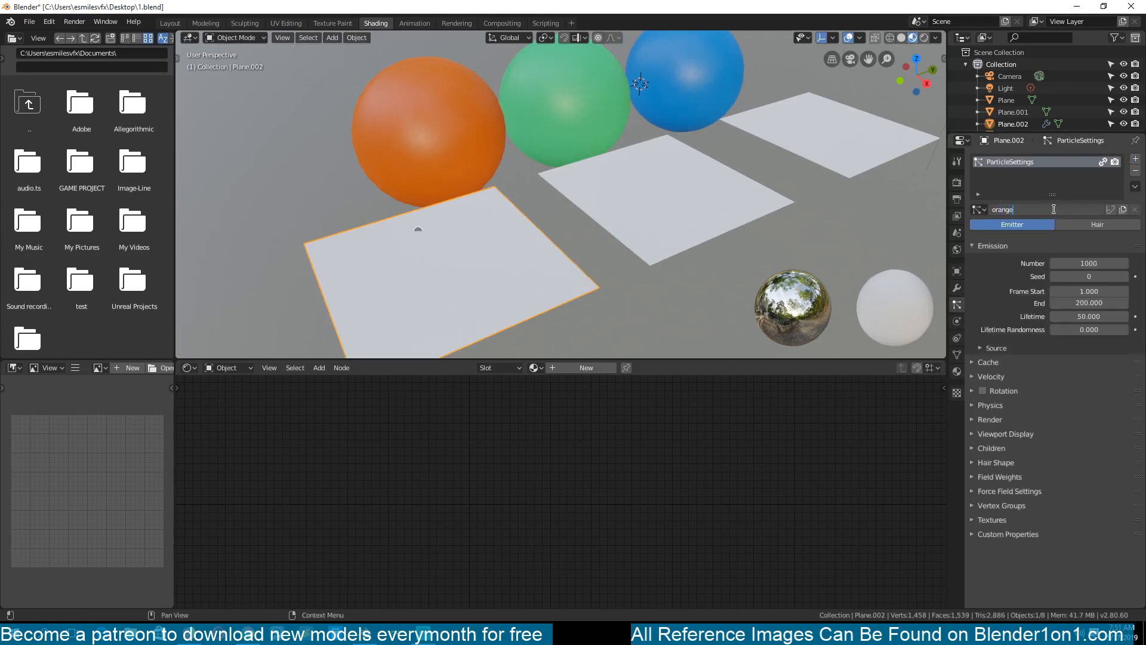
type("orange")
key("Return")
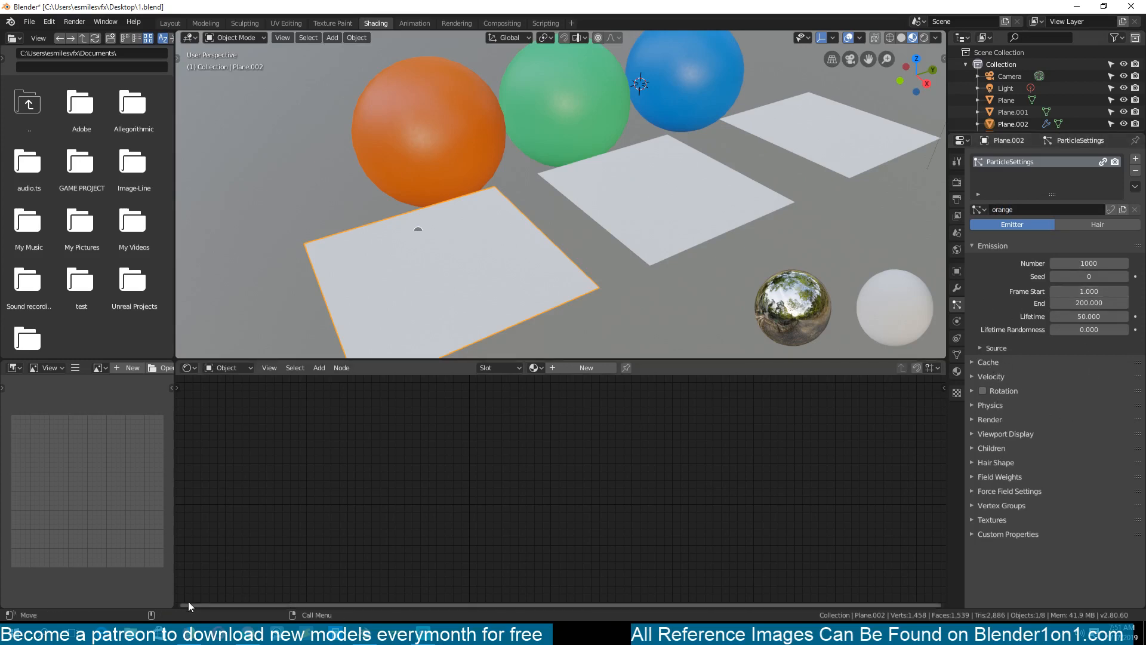
Split the node editor area horizontally and change the lower part to a Timeline.
left_click_drag(943, 364, 884, 546)
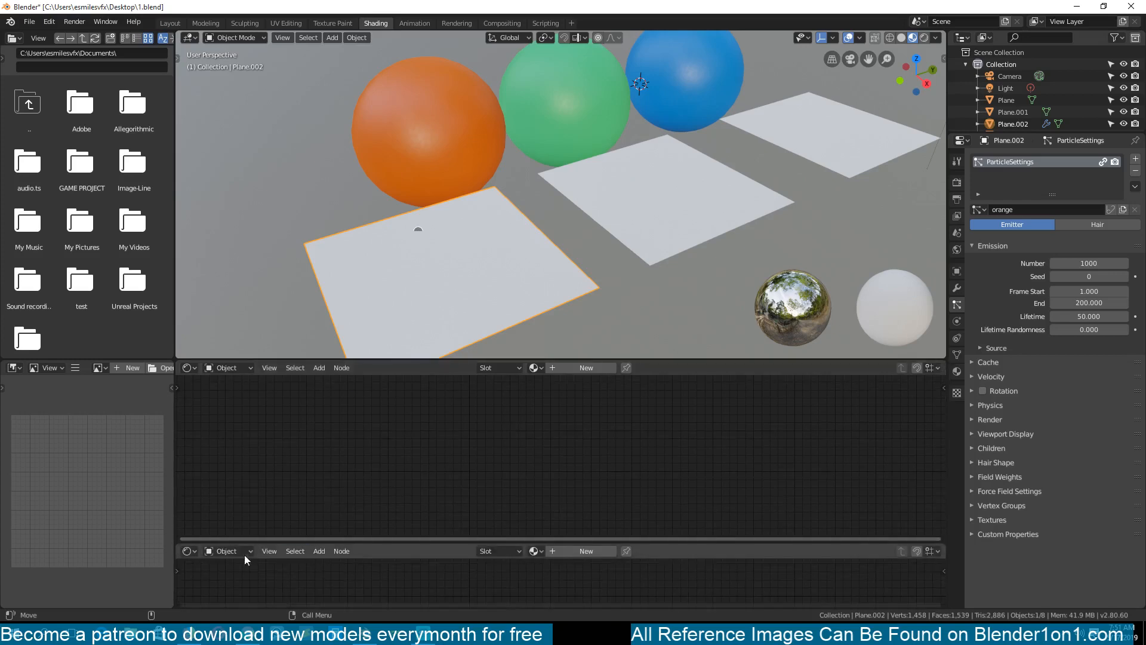
left_click(190, 550)
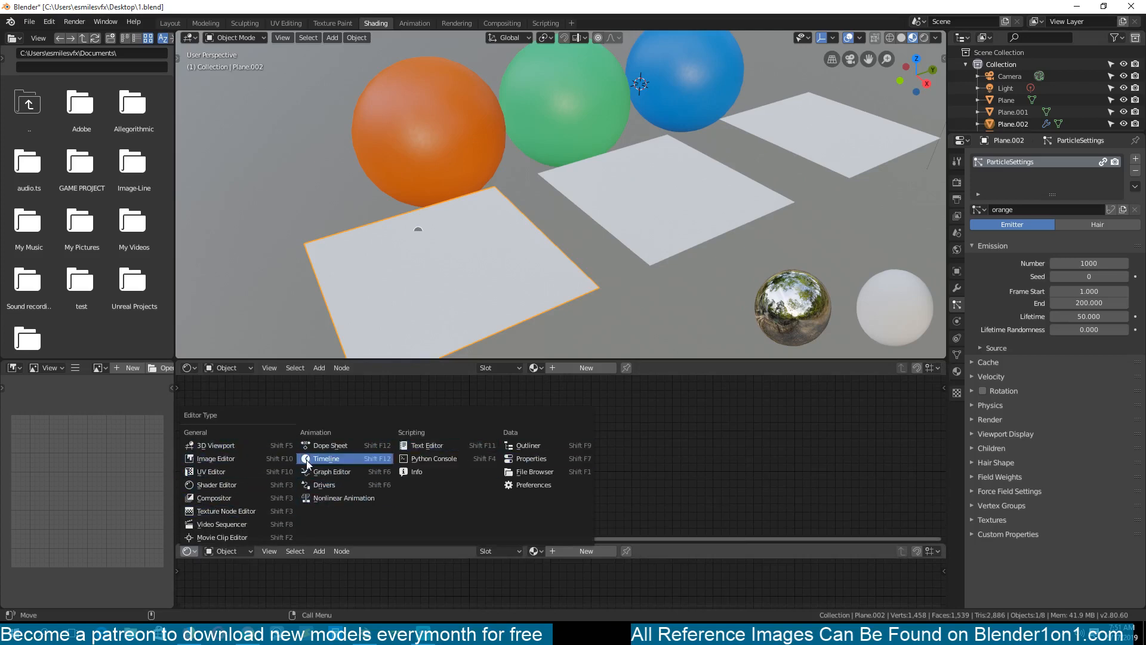
left_click(326, 458)
Play the animation to preview the particles emitted by the plane in front of the orange sphere, and stop playback.
key("space")
key("space")
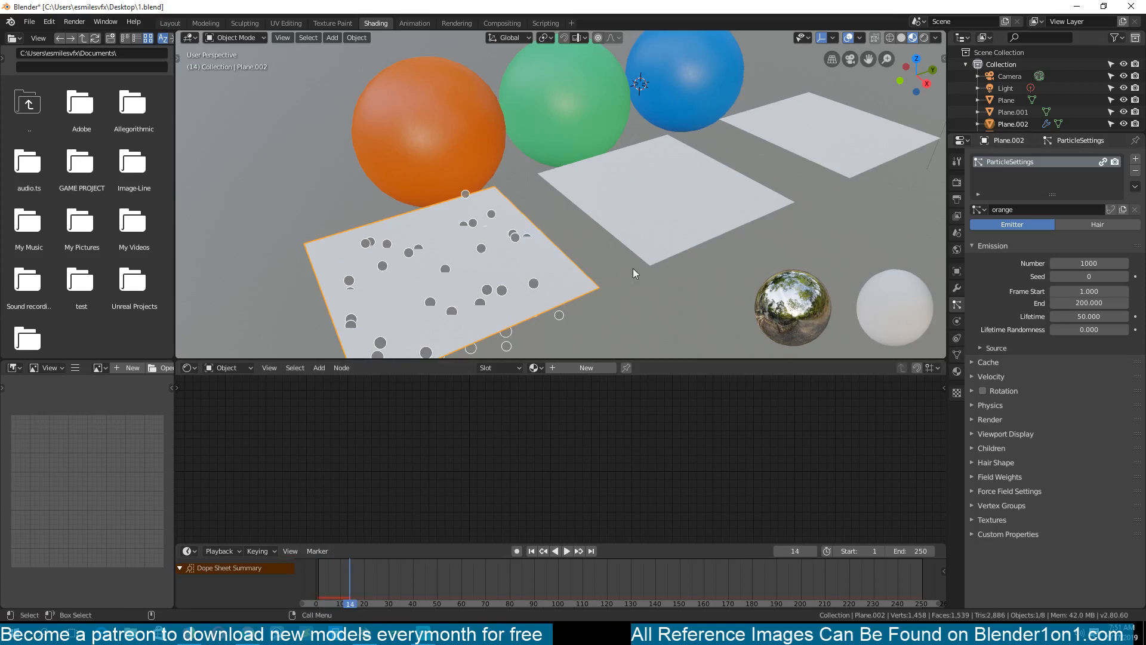
key("space")
scroll(633, 273, "down", 5)
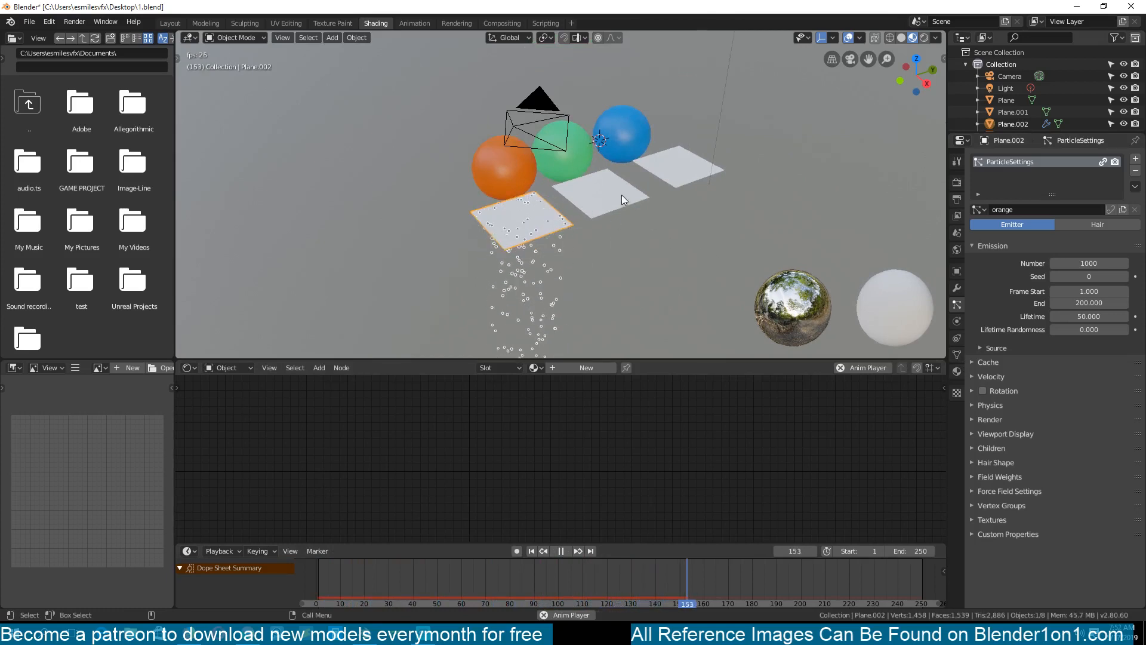
key("space")
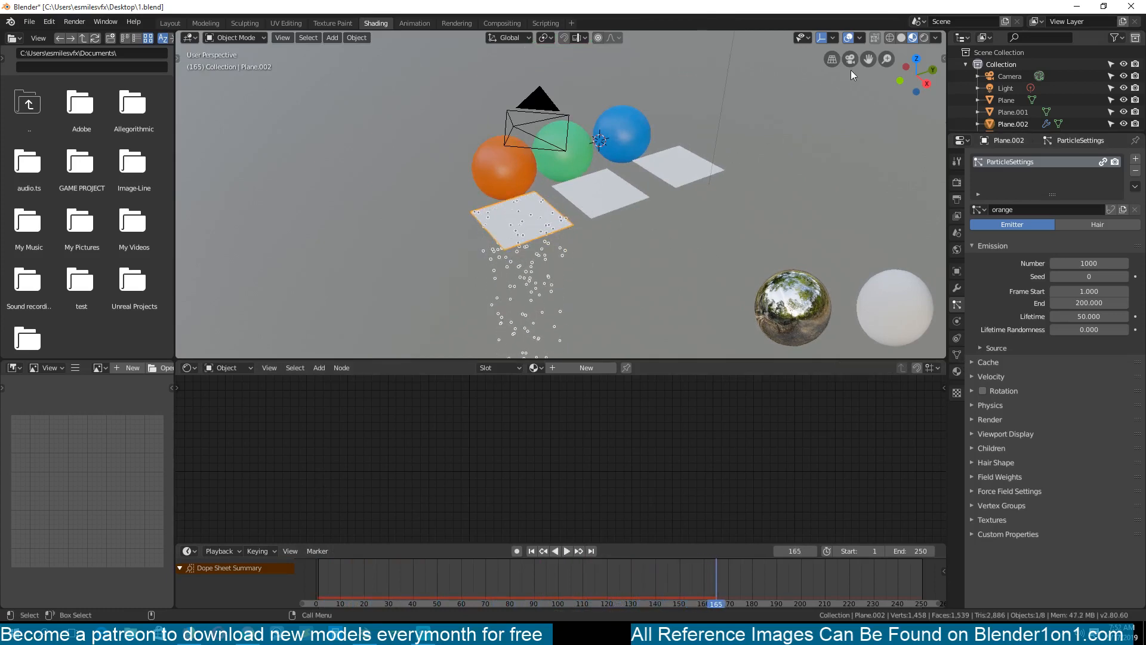
scroll(616, 120, "down", 6)
scroll(553, 205, "up", 10)
scroll(587, 127, "down", 3)
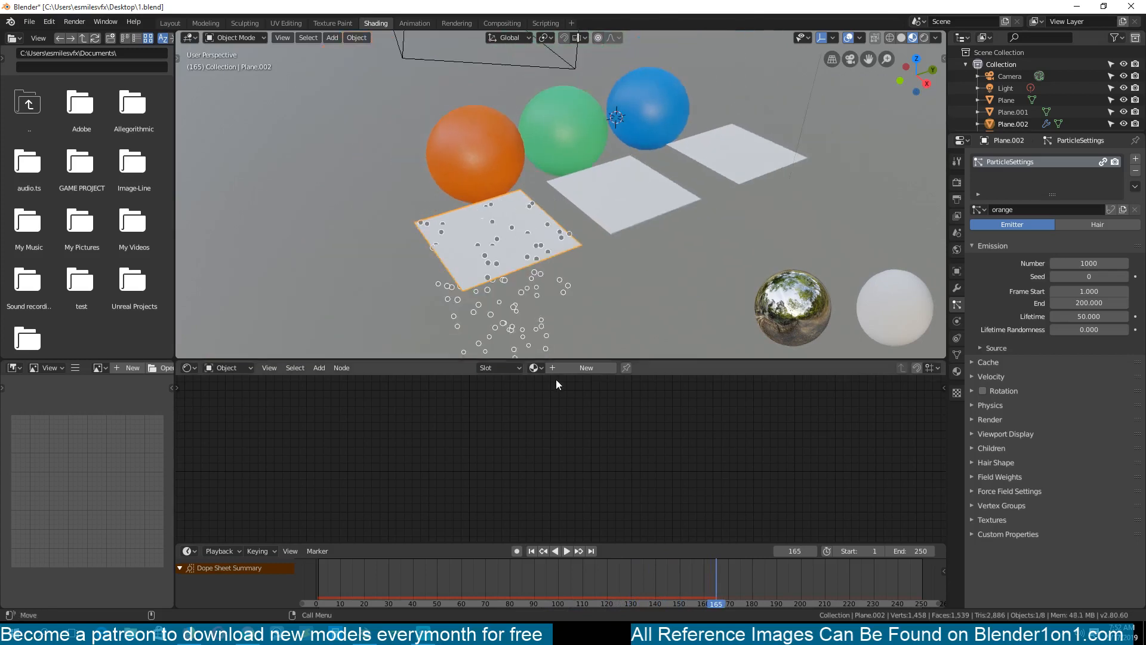
left_click(534, 367)
scroll(796, 178, "down", 2)
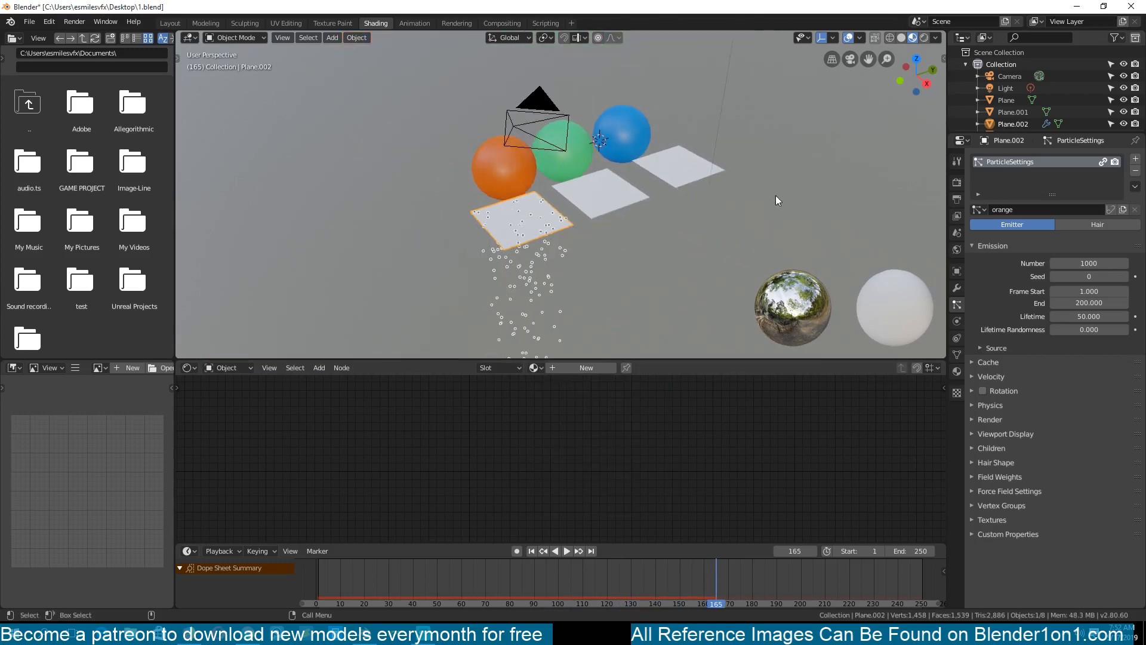
left_click(986, 88)
left_click(535, 212)
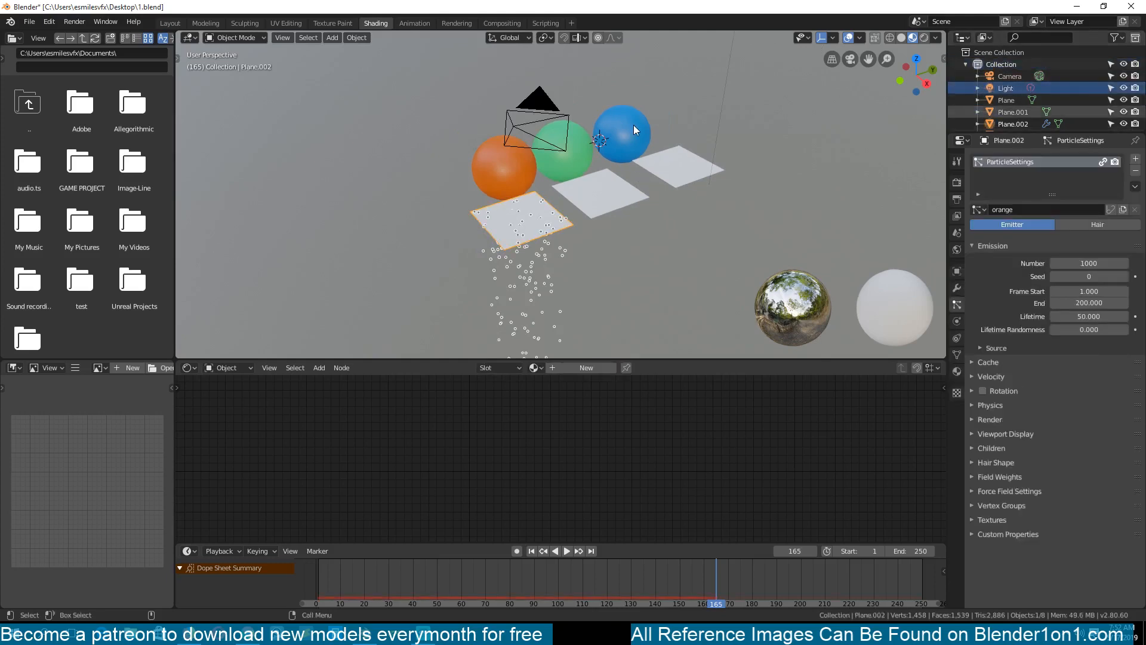
left_click(631, 126)
left_click(540, 217)
middle_click_drag(606, 202, 560, 144)
left_click(663, 150)
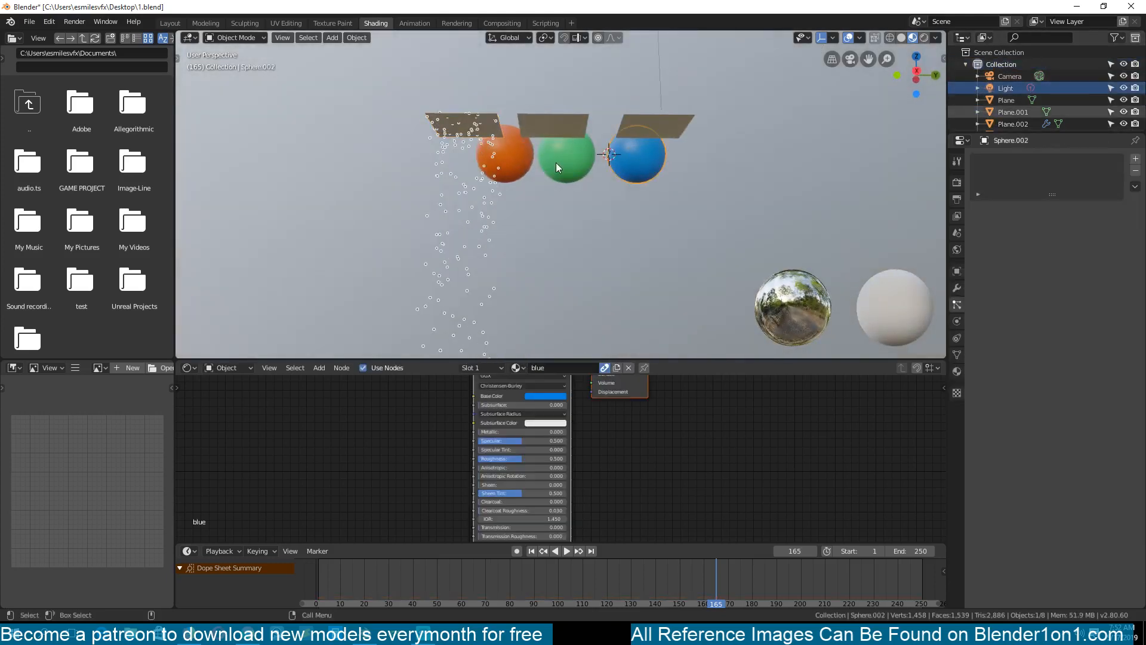
left_click(490, 130)
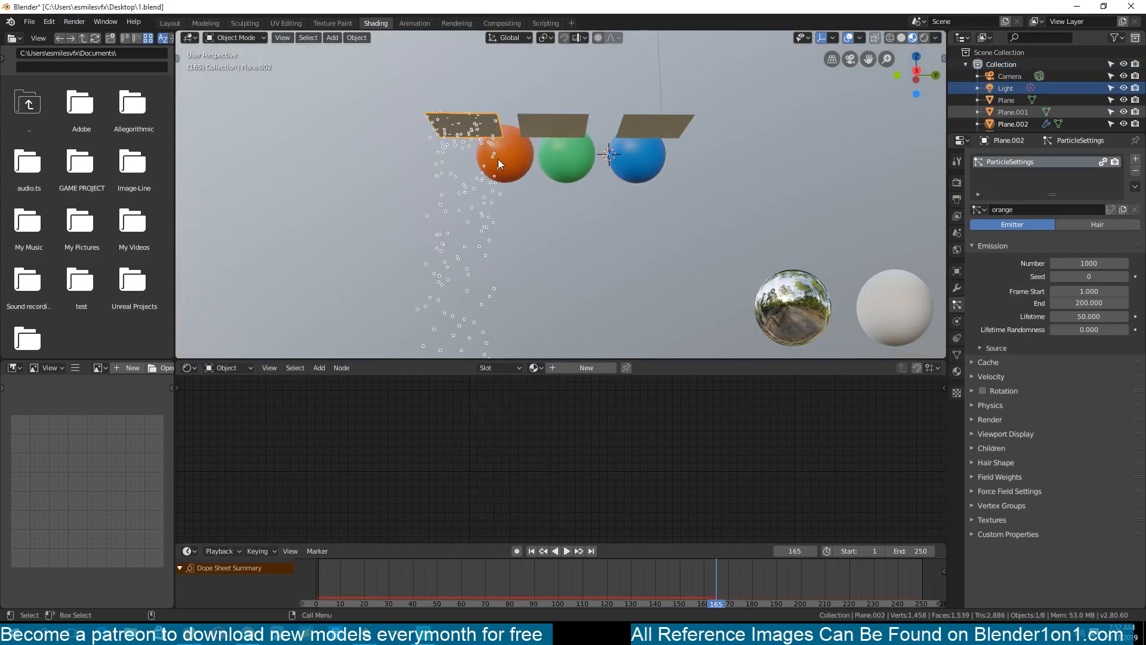
left_click(646, 138)
left_click(646, 138)
left_click(556, 128)
left_click(556, 128)
middle_click_drag(556, 128, 582, 220)
Select the plane in front of the green sphere using wireframe shading and add a particle system to it in material preview.
key("z")
left_click(213, 226)
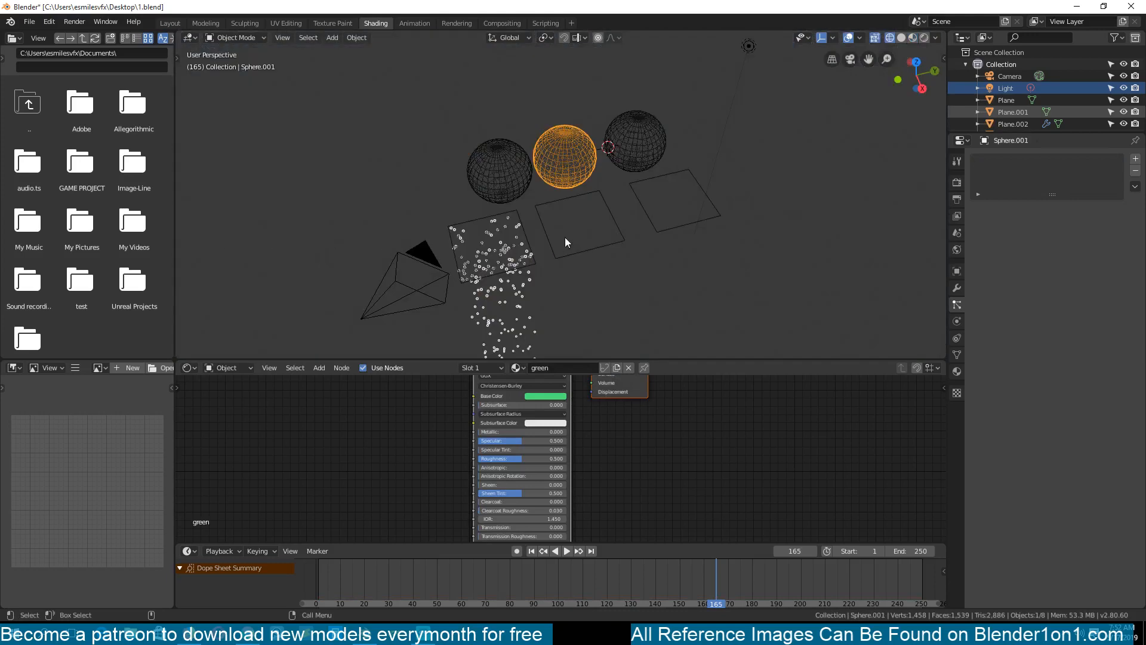
left_click(543, 197)
left_click(591, 224)
left_click(595, 245)
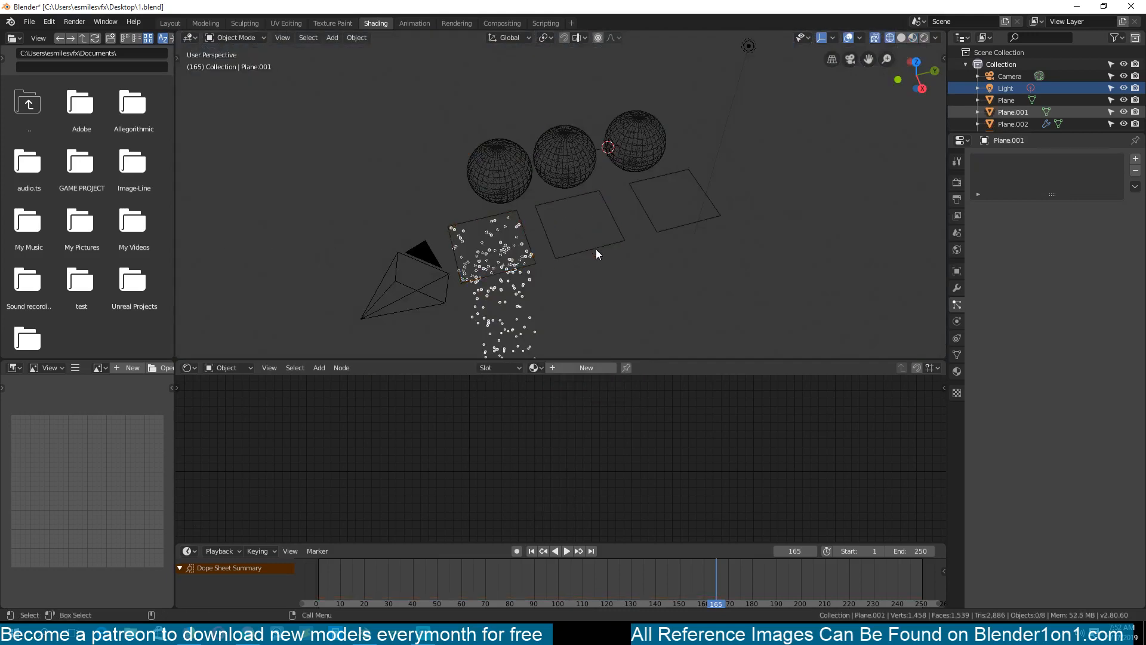
left_click(596, 249)
left_click(595, 249)
key("z")
scroll(757, 221, "up", 5)
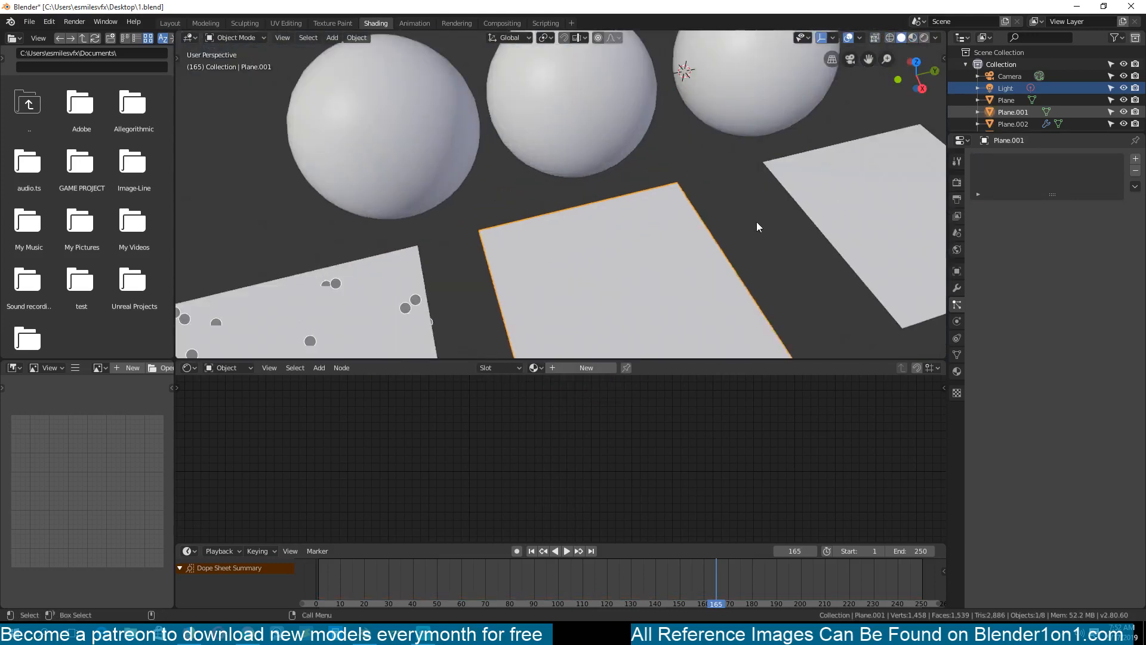
left_click(913, 38)
scroll(754, 181, "down", 4)
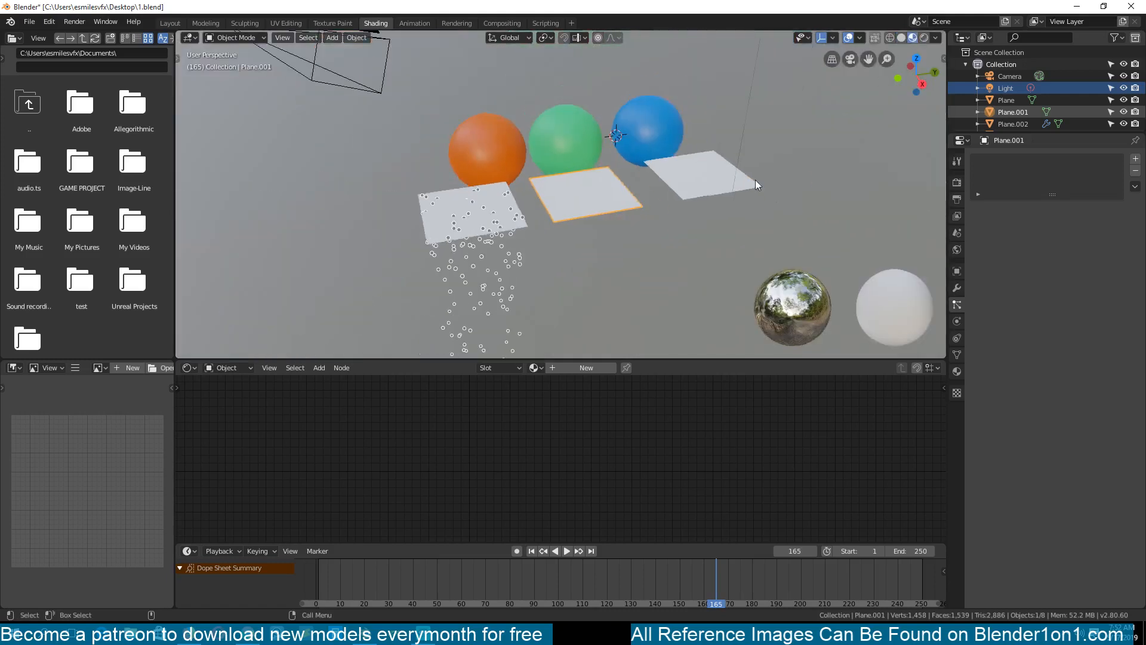
scroll(761, 188, "up", 4)
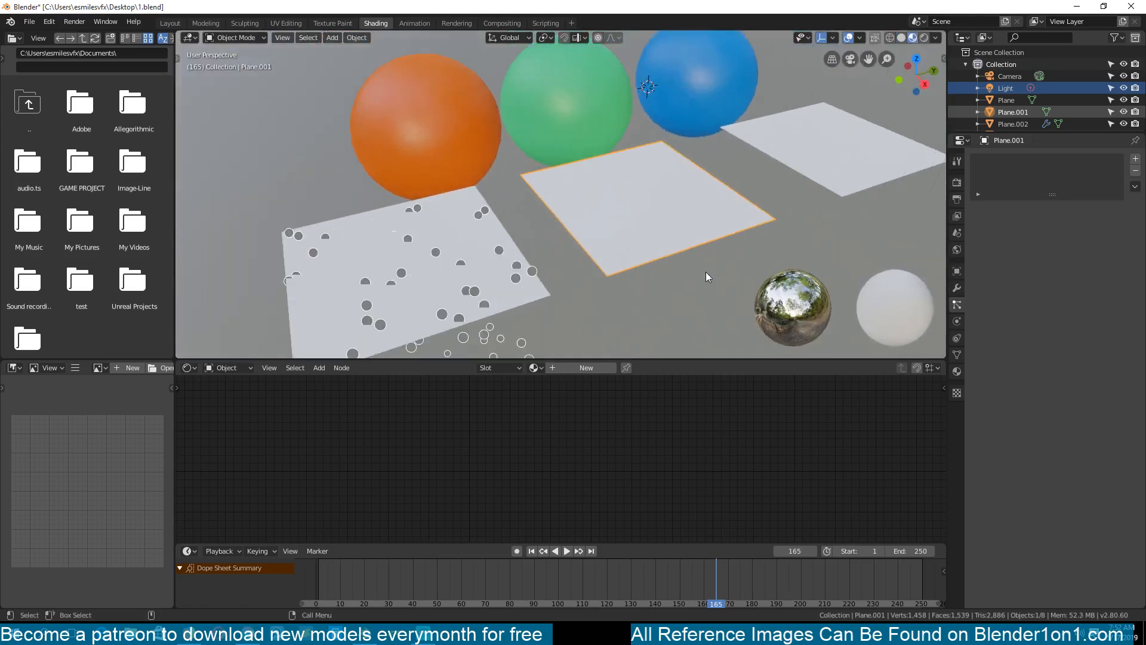
left_click(1135, 158)
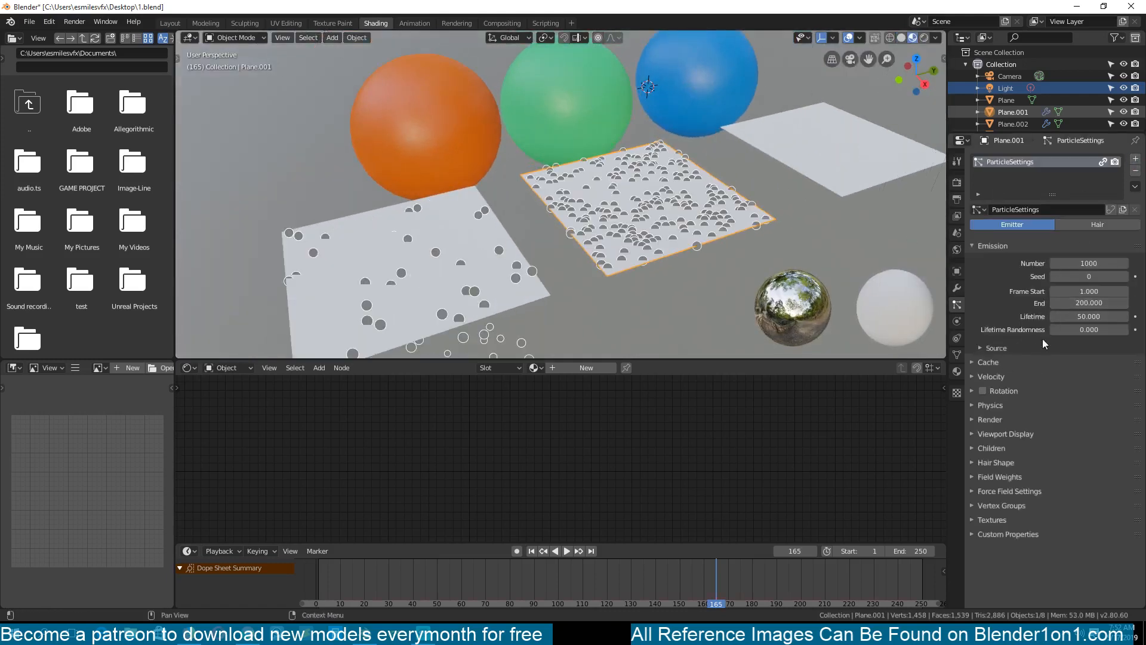
Try a normal velocity of 50 m/s on the middle plane's particles and play the animation.
left_click(993, 378)
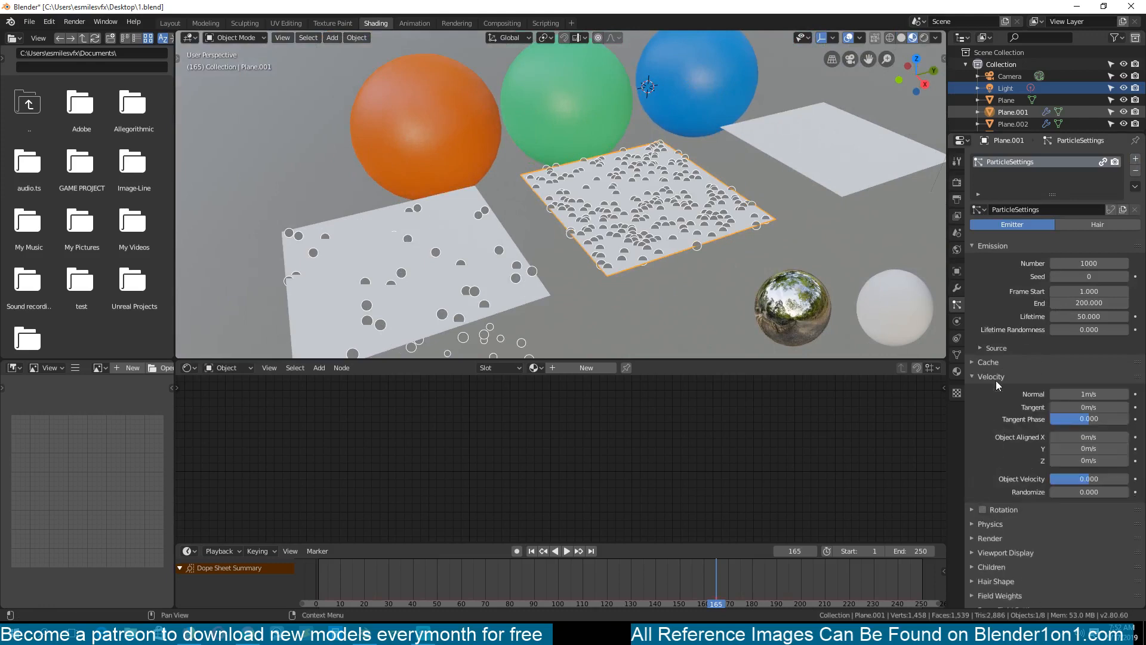
left_click(1078, 393)
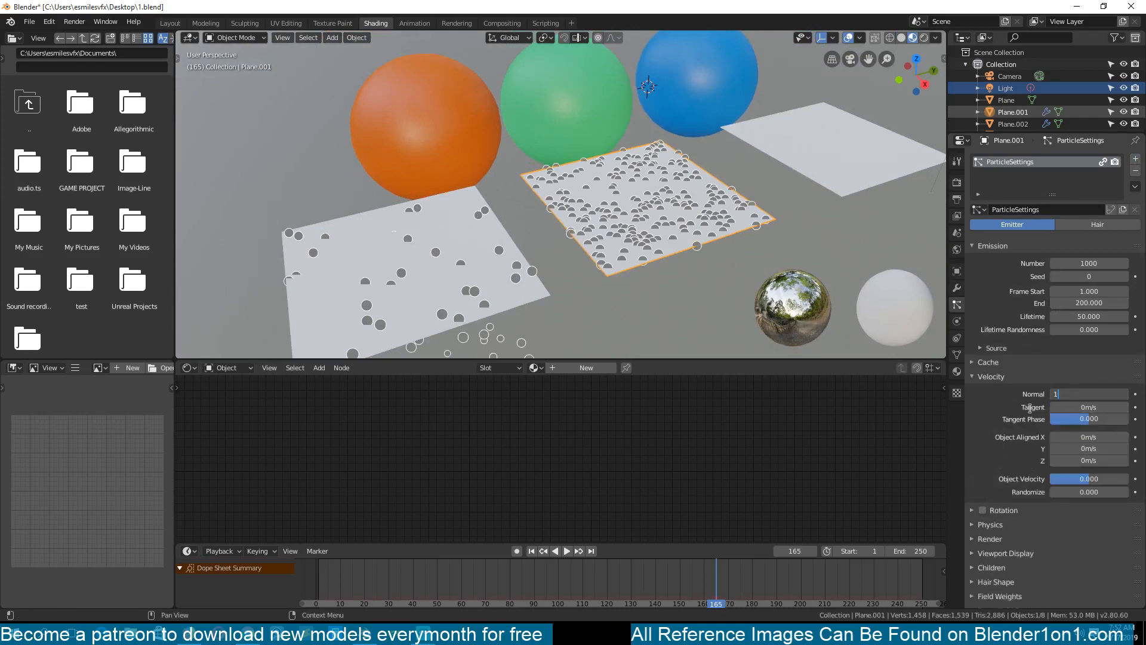
left_click(1077, 393)
type("50m/s")
key("space")
scroll(467, 293, "down", 5)
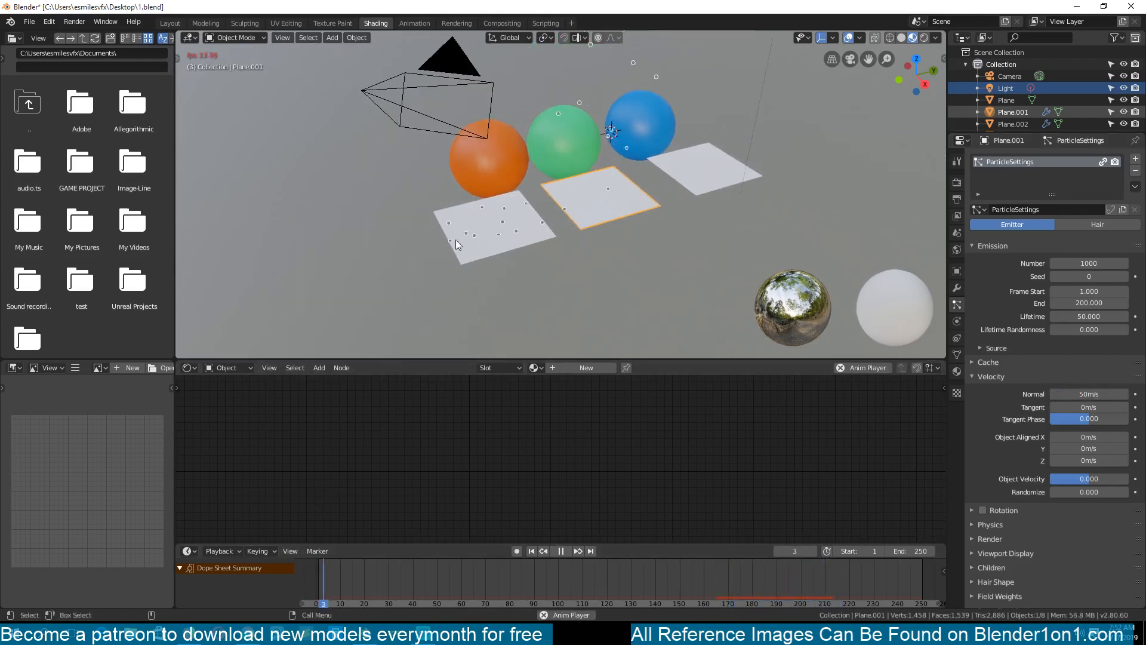
key("space")
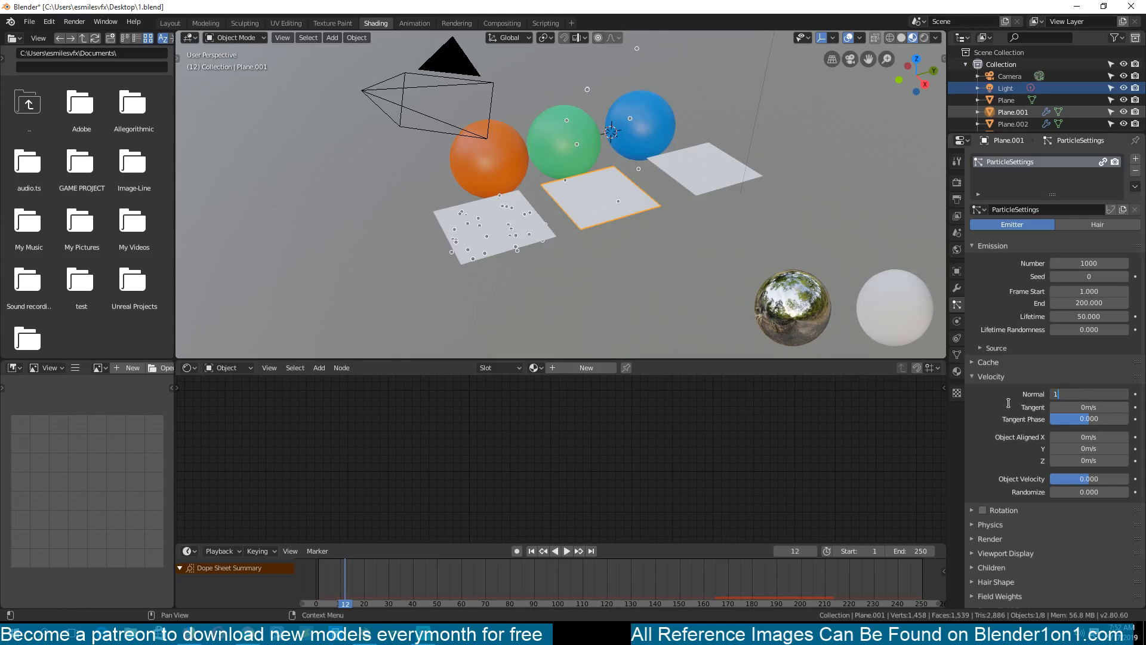
Set the middle plane's particle normal velocity to 1 m/s and the Gravity field weight to 0, and play the animation.
scroll(1033, 498, "down", 3)
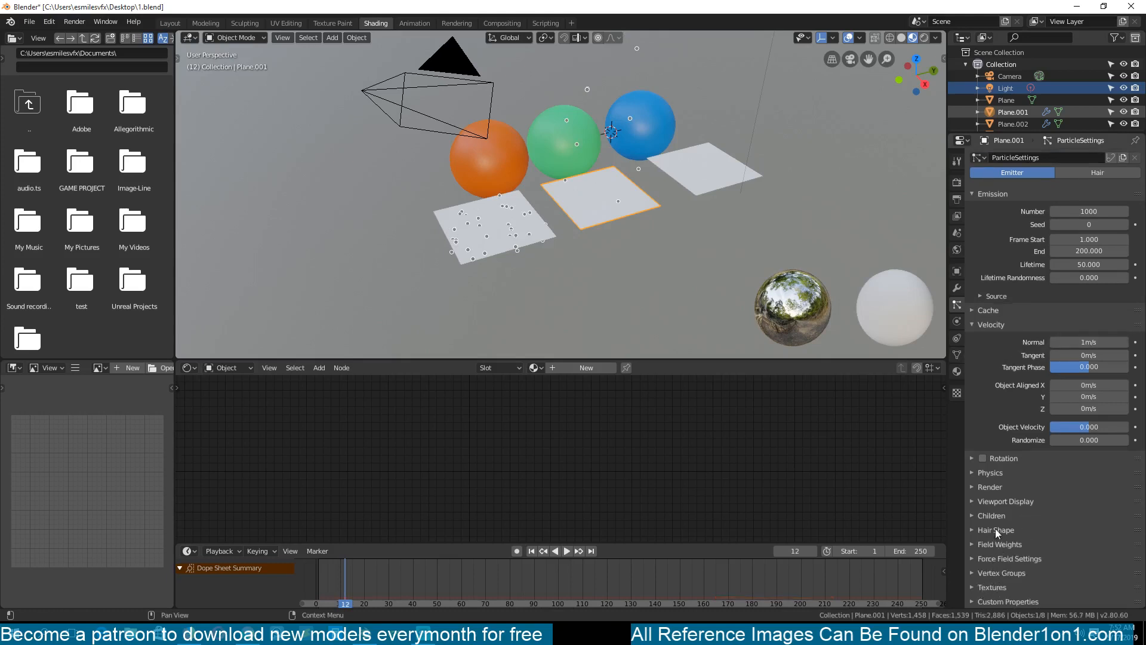
left_click(1005, 544)
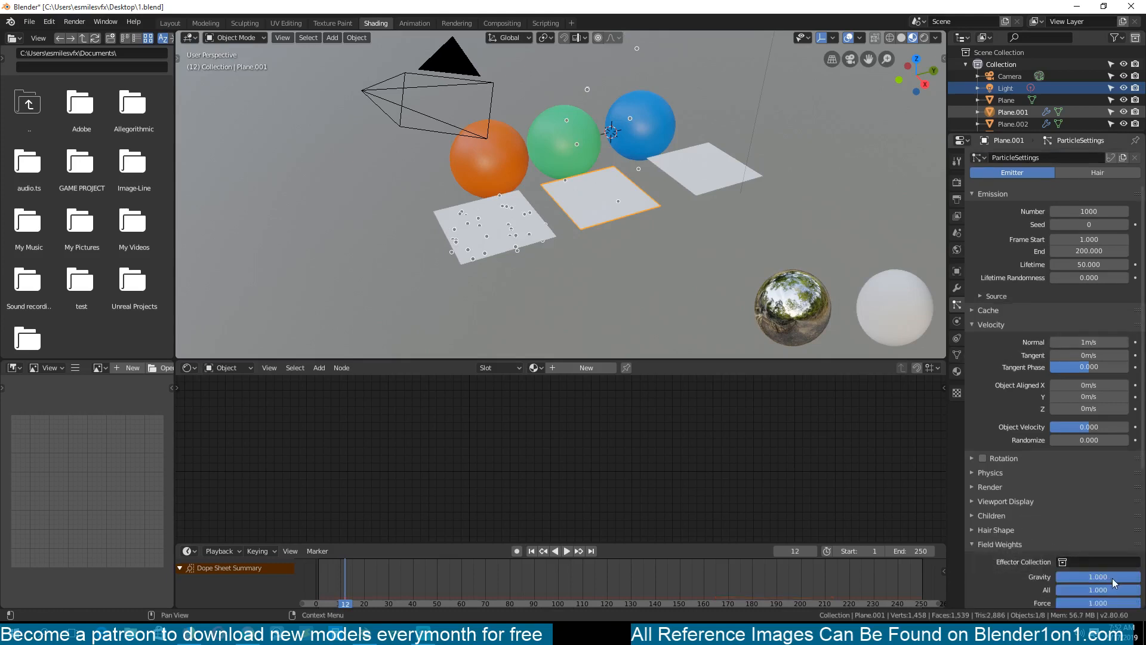
key("space")
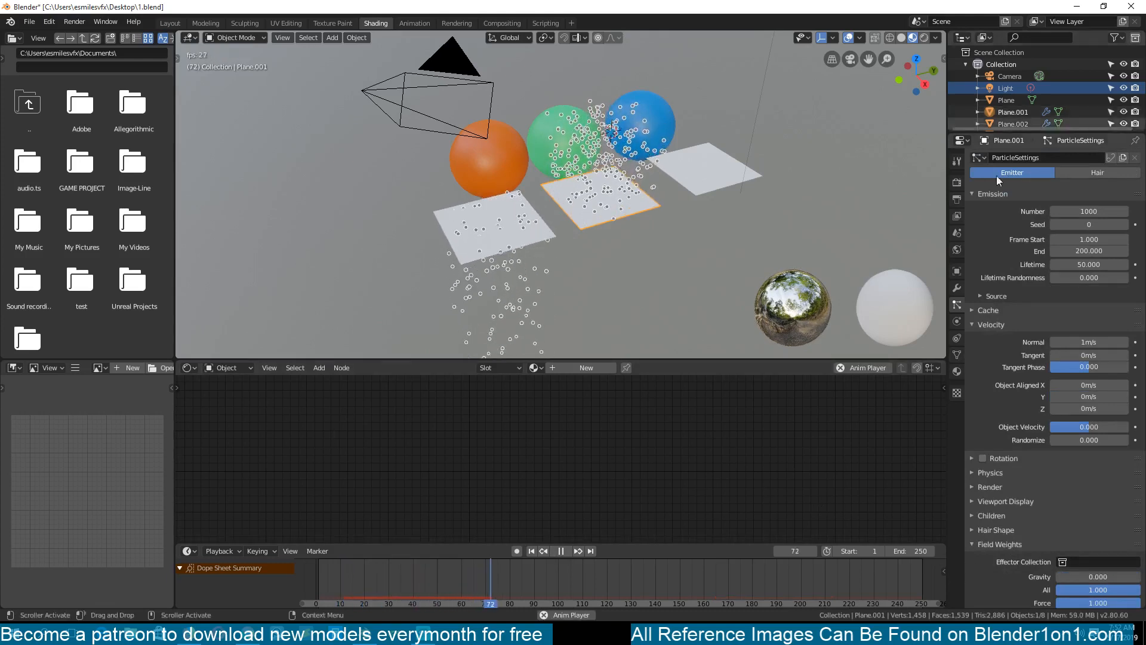
Stop playback and add a particle system to the plane in front of the blue sphere.
key("space")
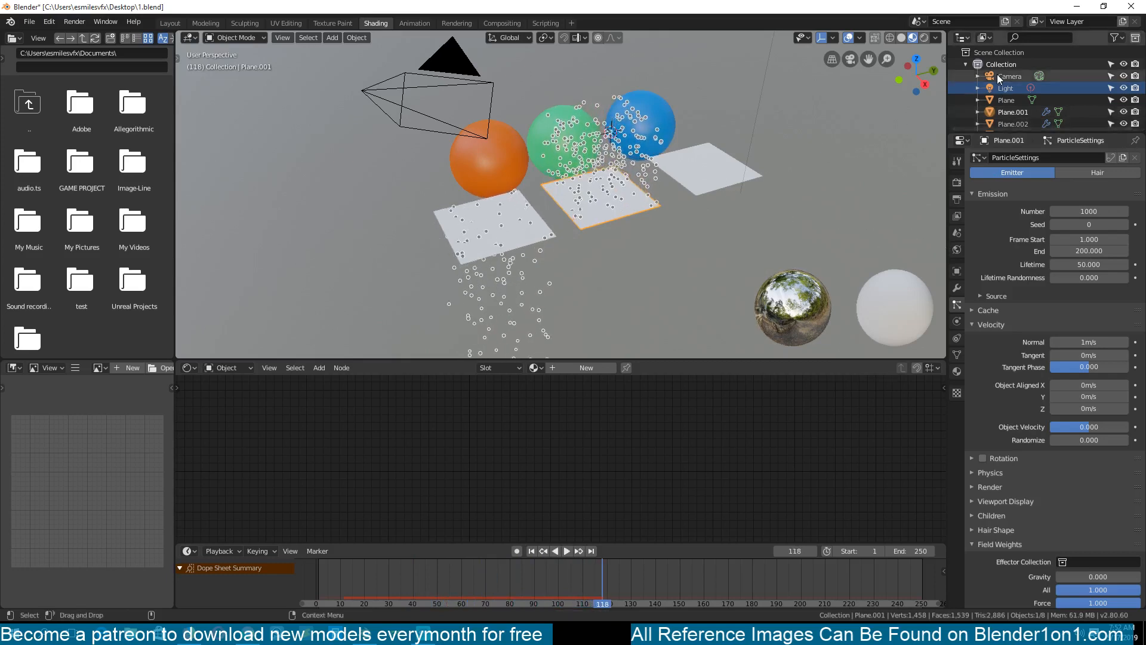
scroll(998, 96, "down", 3)
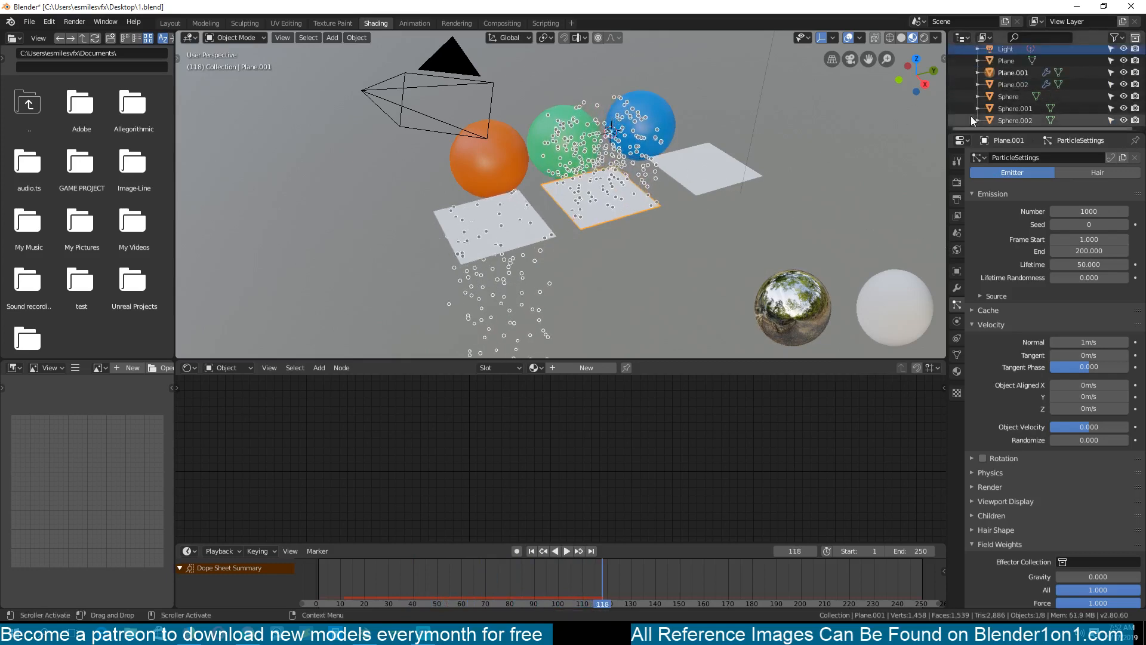
left_click(990, 97)
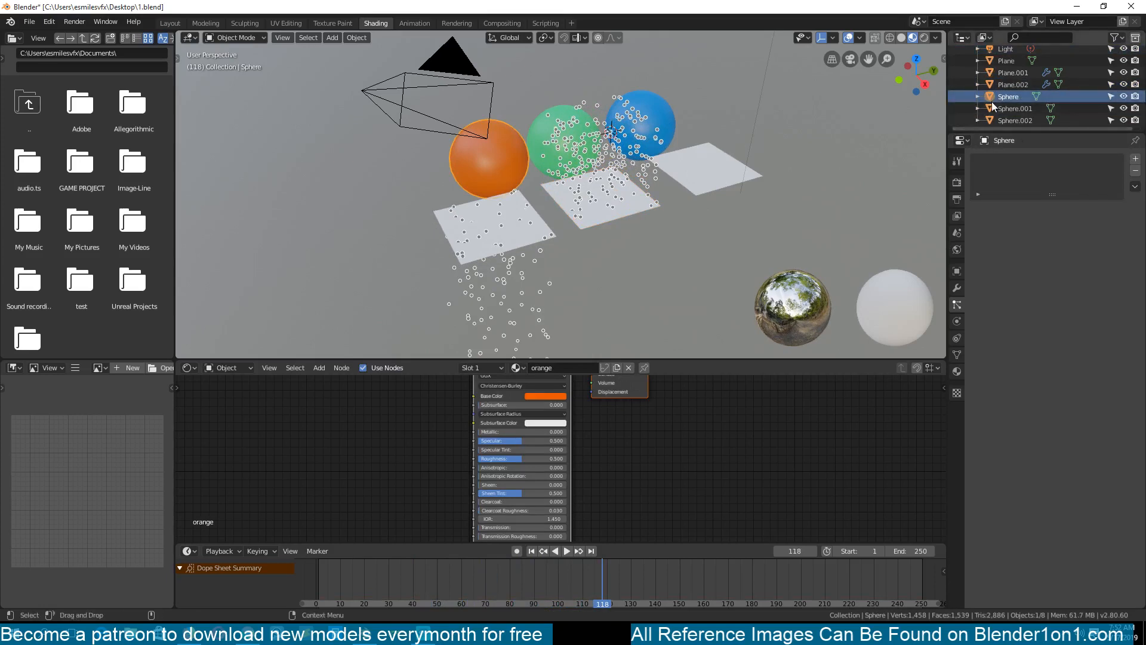
left_click(689, 170)
left_click(707, 170, "shift")
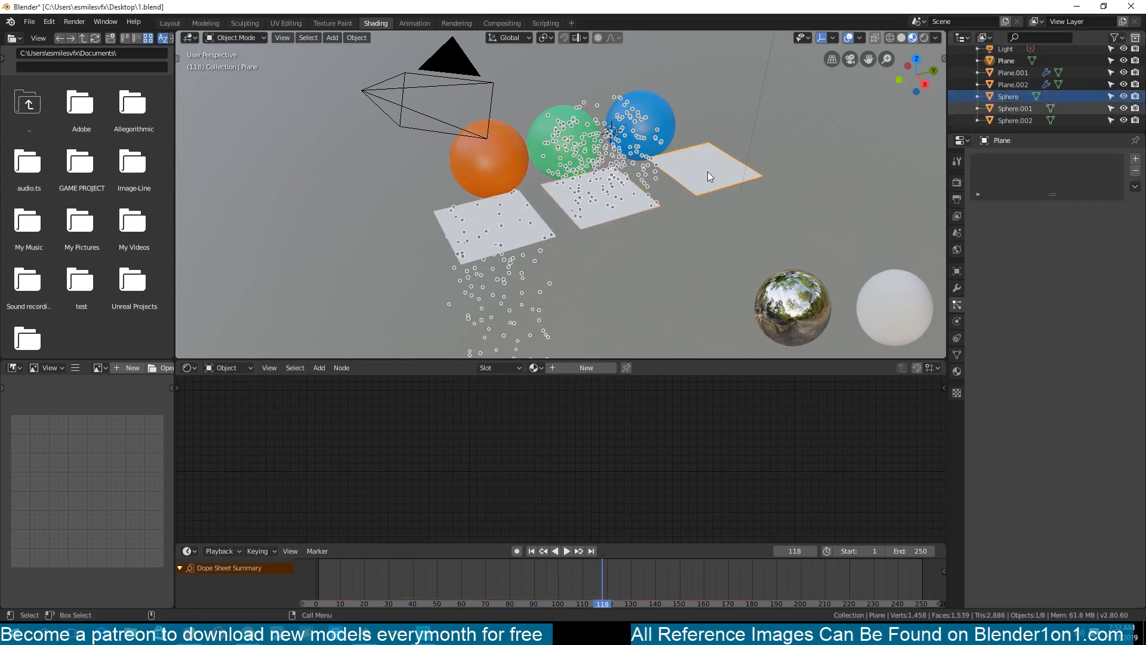
left_click(722, 162)
left_click(1135, 159)
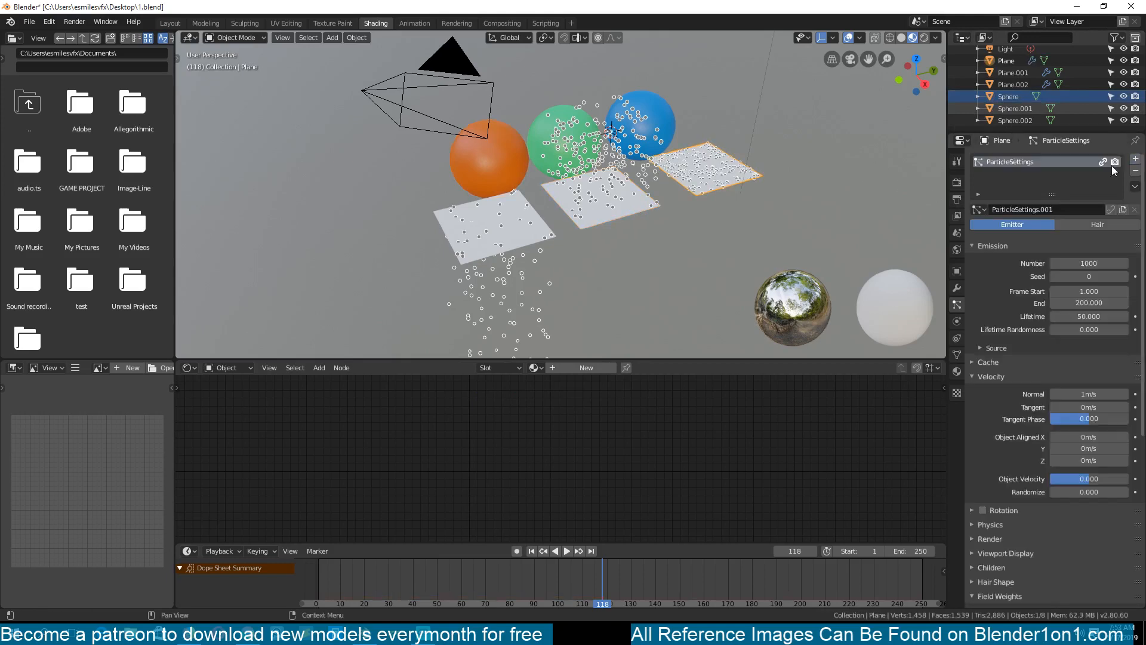
Enable rotation on this plane's particles with Randomize set to 1, and briefly play the animation.
scroll(1058, 424, "down", 4)
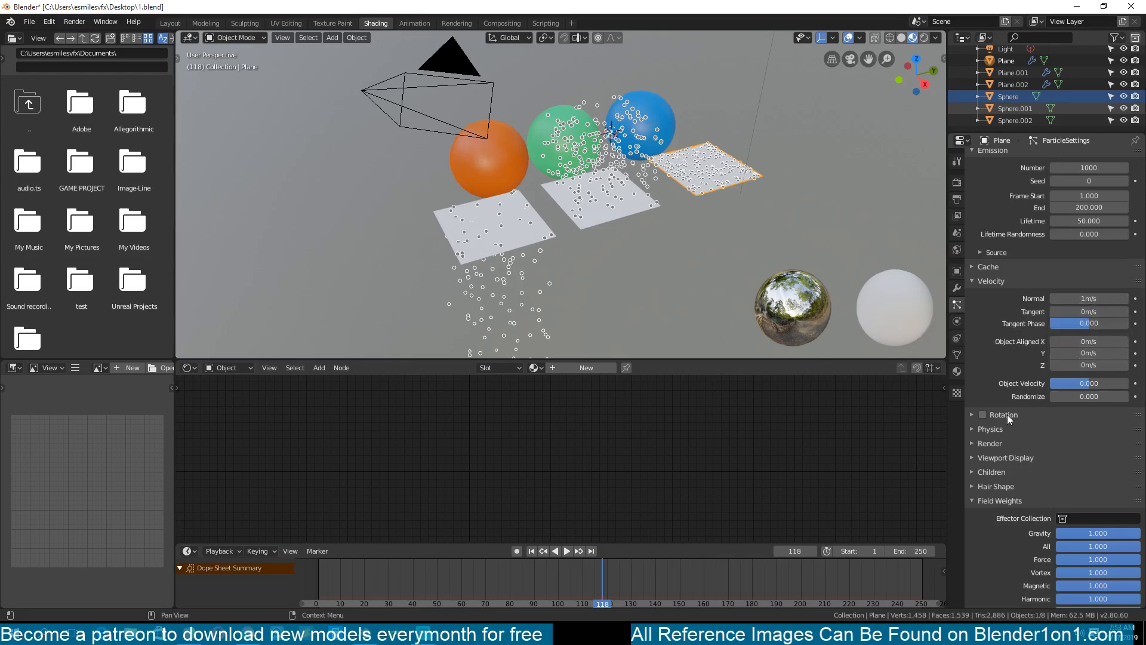
left_click(986, 416)
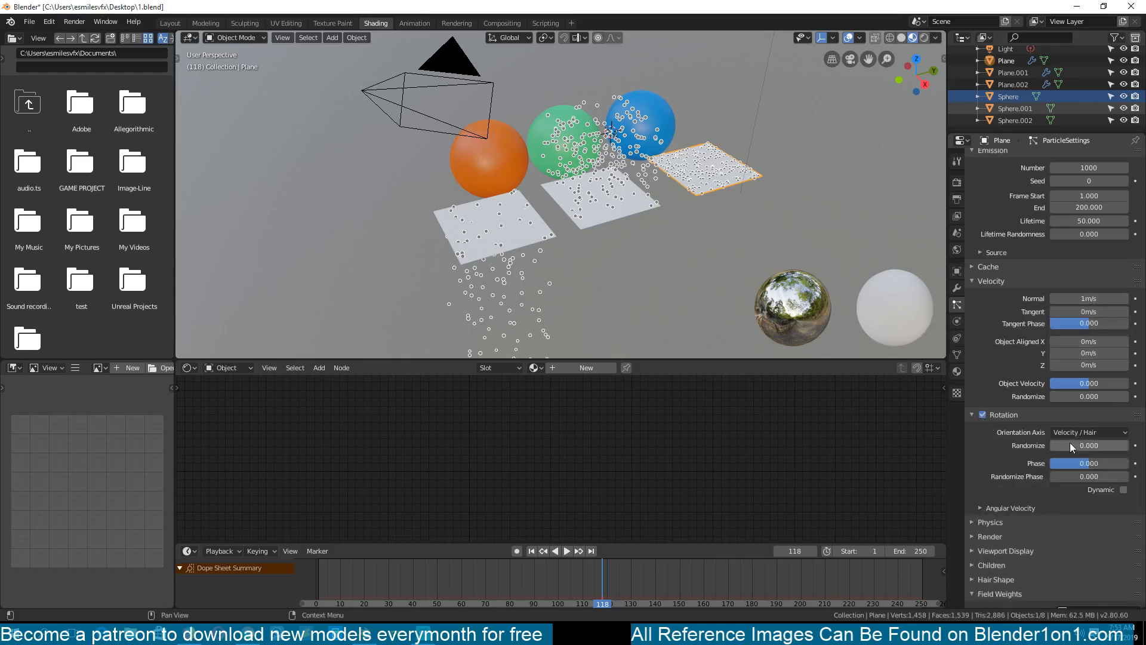
left_click_drag(1083, 448, 1105, 448)
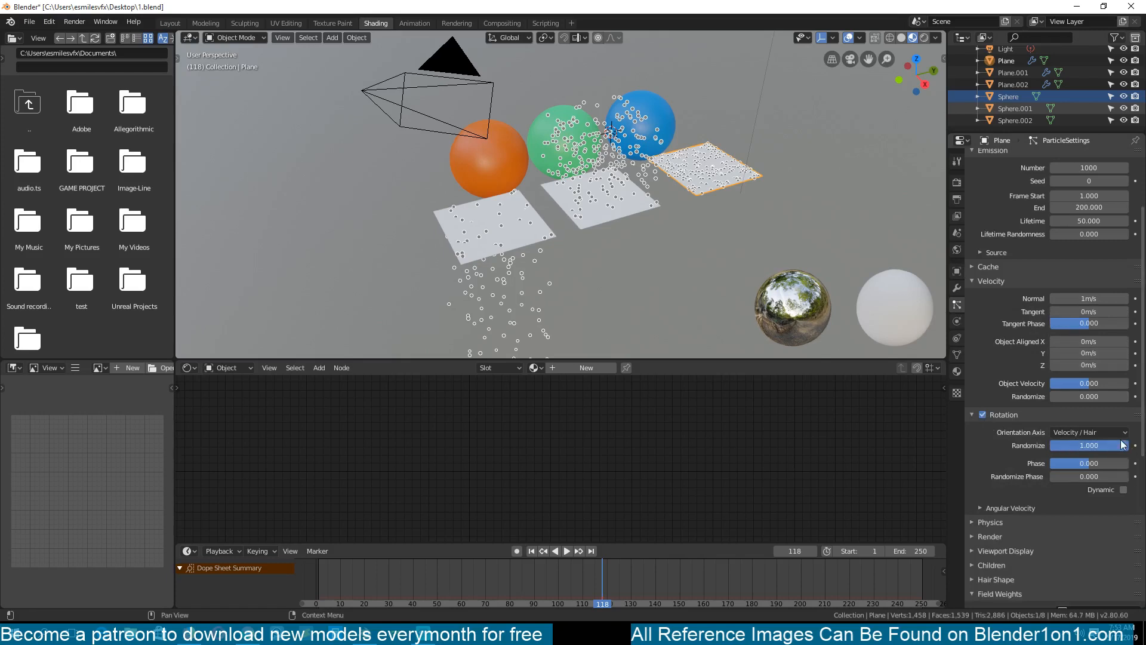
key("space")
key("space")
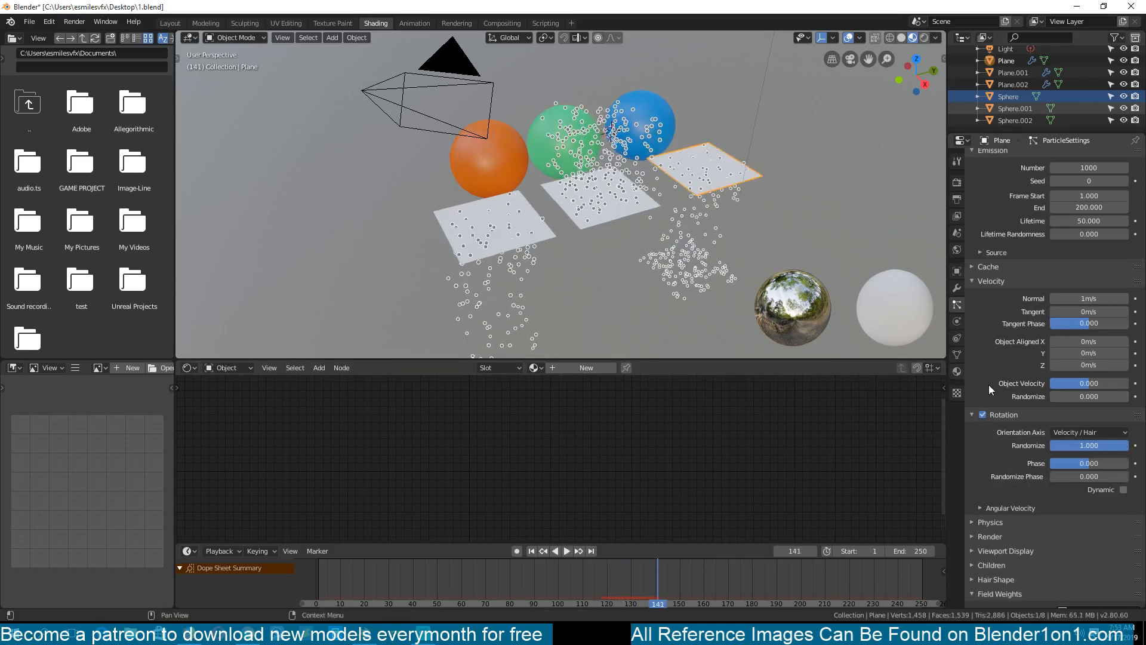
Set the physics type of the particles on the plane by the blue sphere to Boids and play the animation.
scroll(1045, 476, "down", 6)
scroll(1016, 376, "up", 1)
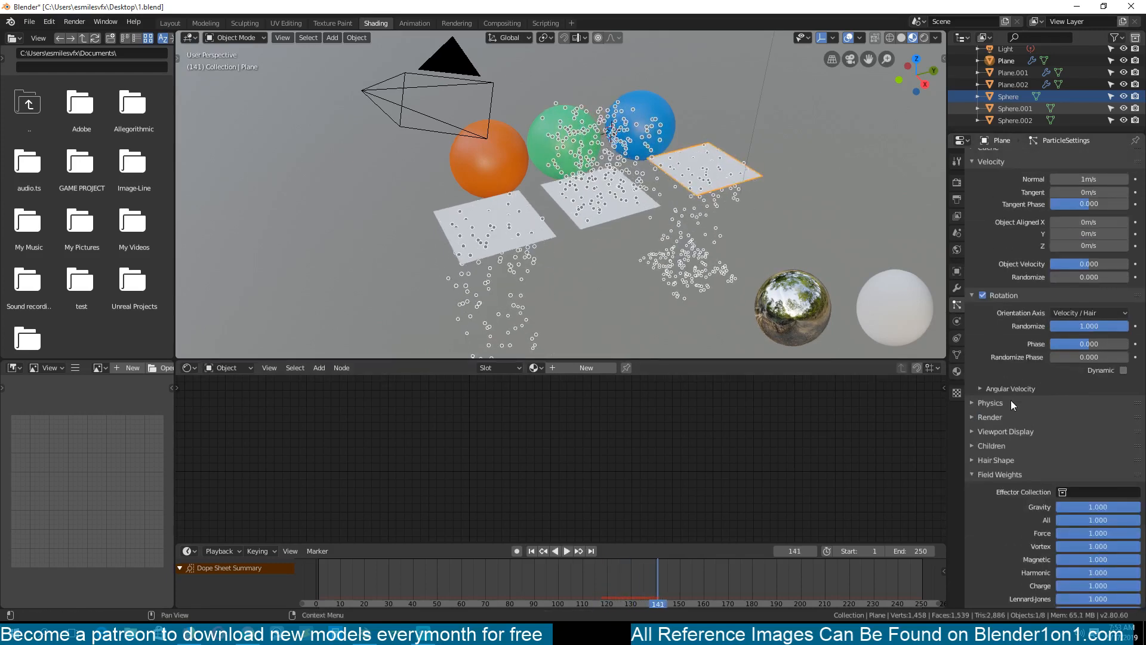
left_click(1009, 402)
left_click(1081, 422)
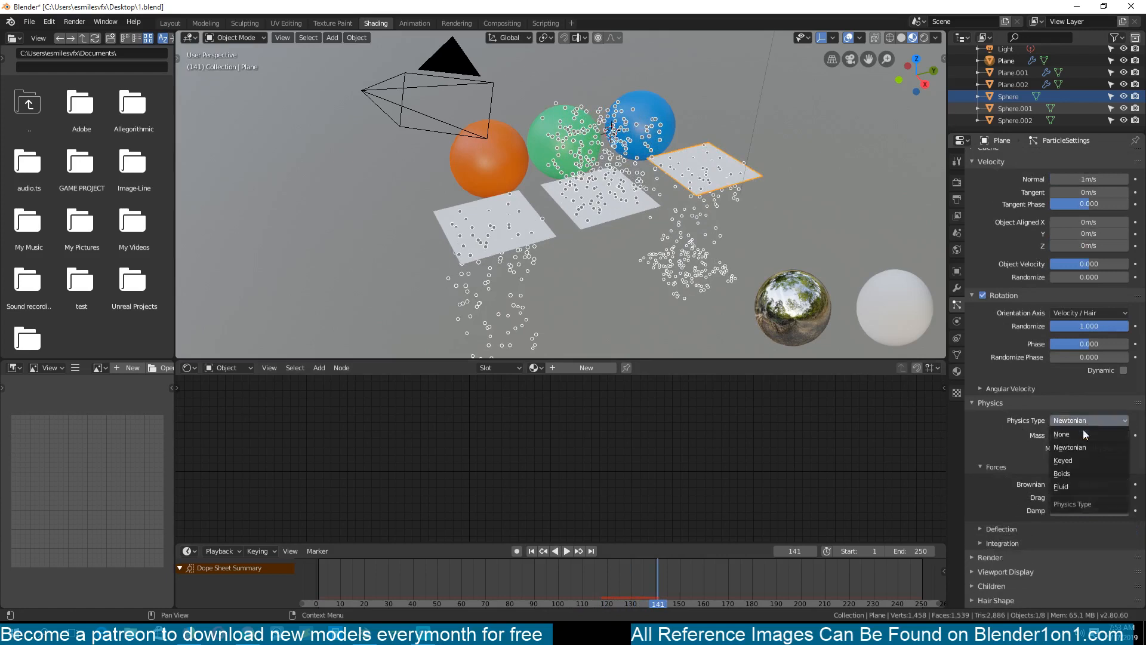
left_click(1073, 472)
scroll(1074, 473, "down", 8)
key("space")
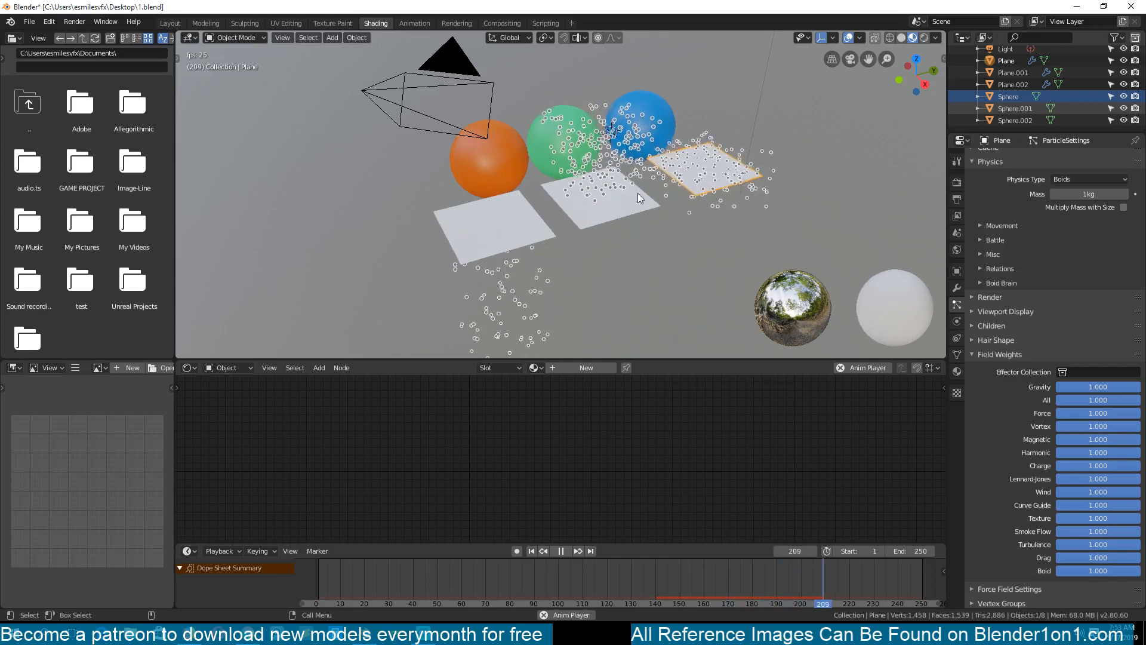
Select the plane in front of the orange sphere and check the name of its particle settings.
left_click(521, 226)
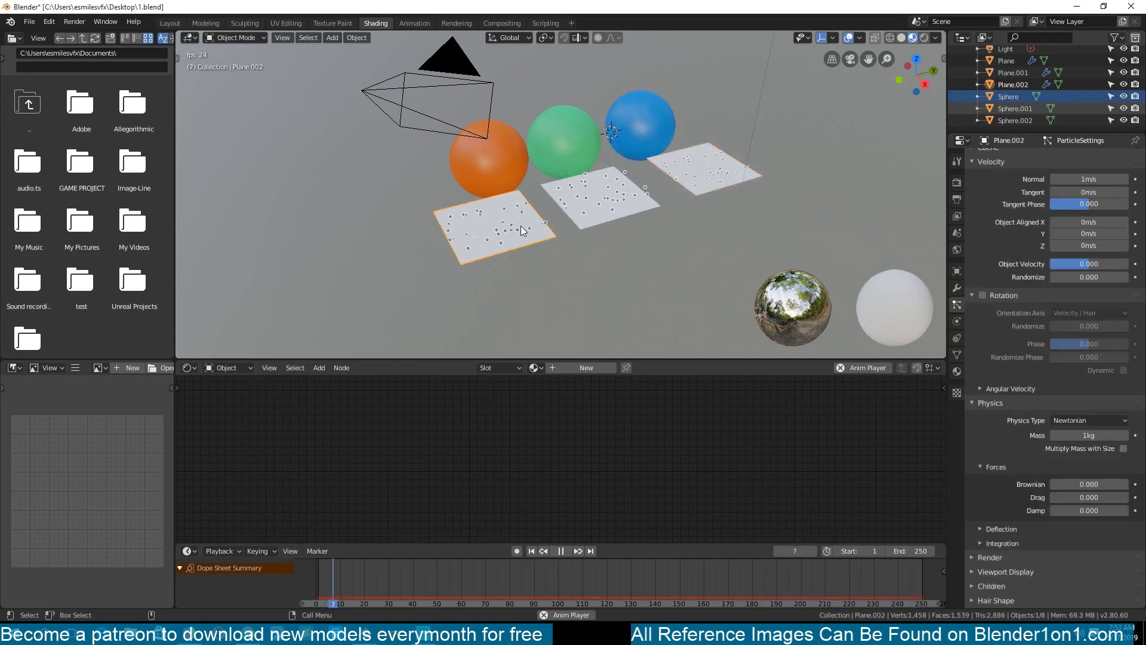
scroll(1015, 257, "up", 5)
scroll(617, 259, "up", 5)
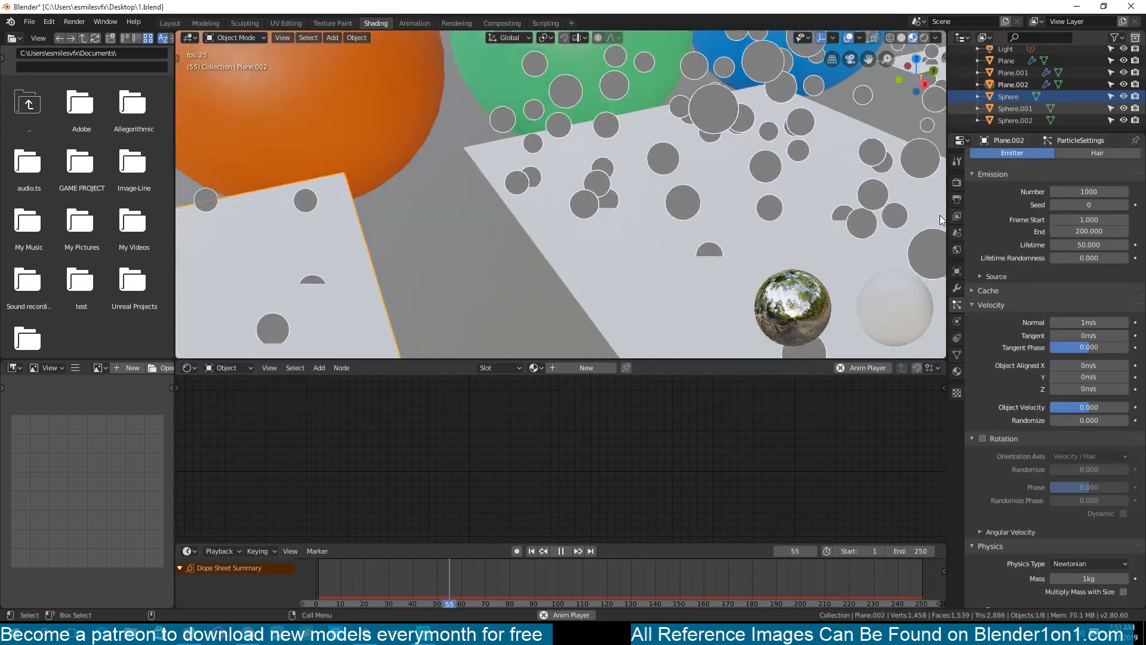
scroll(795, 202, "down", 10)
scroll(1043, 239, "up", 3)
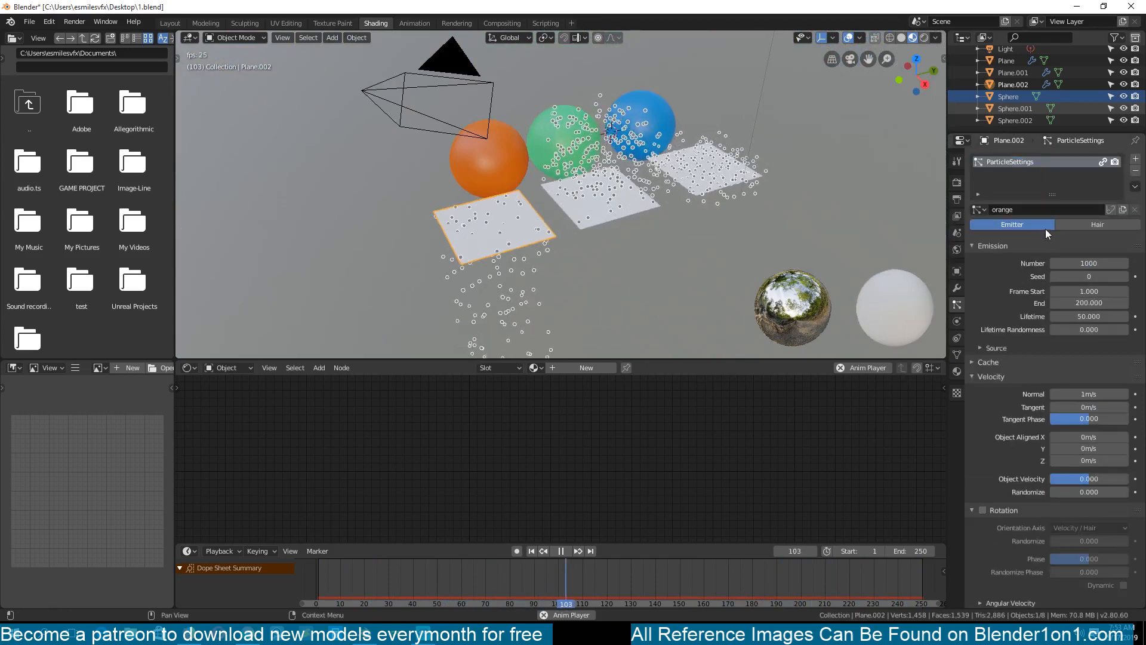
Rename the particle settings of the plane in front of the green sphere as green.
left_click(600, 197)
double_click(1050, 206)
type("grwee")
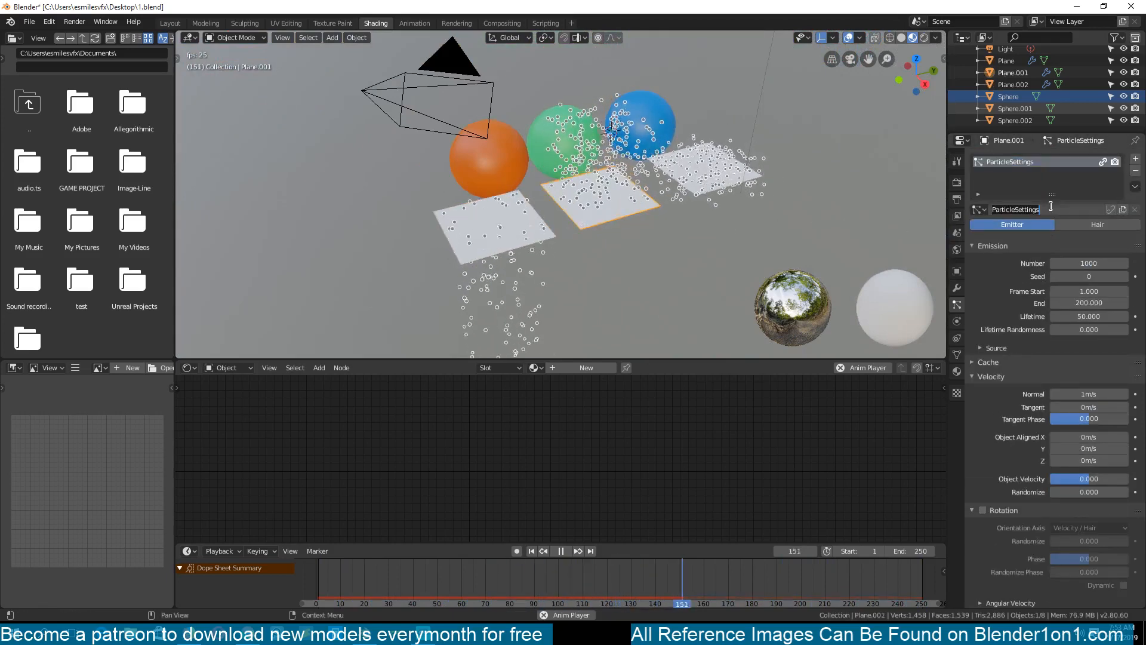
key("BackSpace")
key("BackSpace")
key("BackSpace")
key("BackSpace")
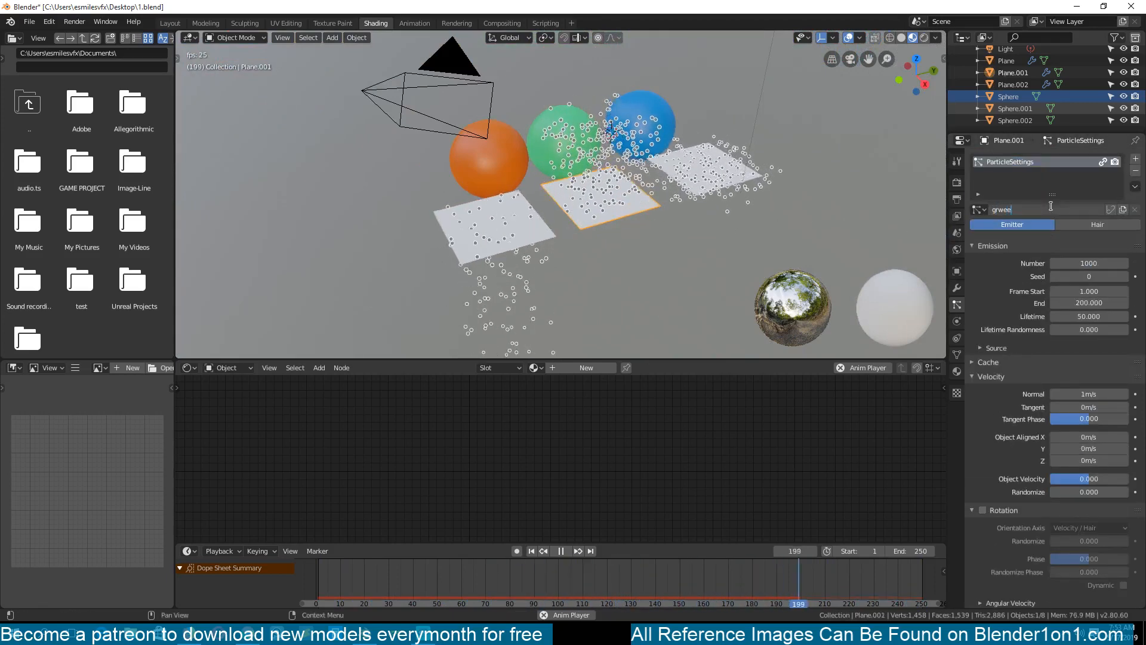
type("reen")
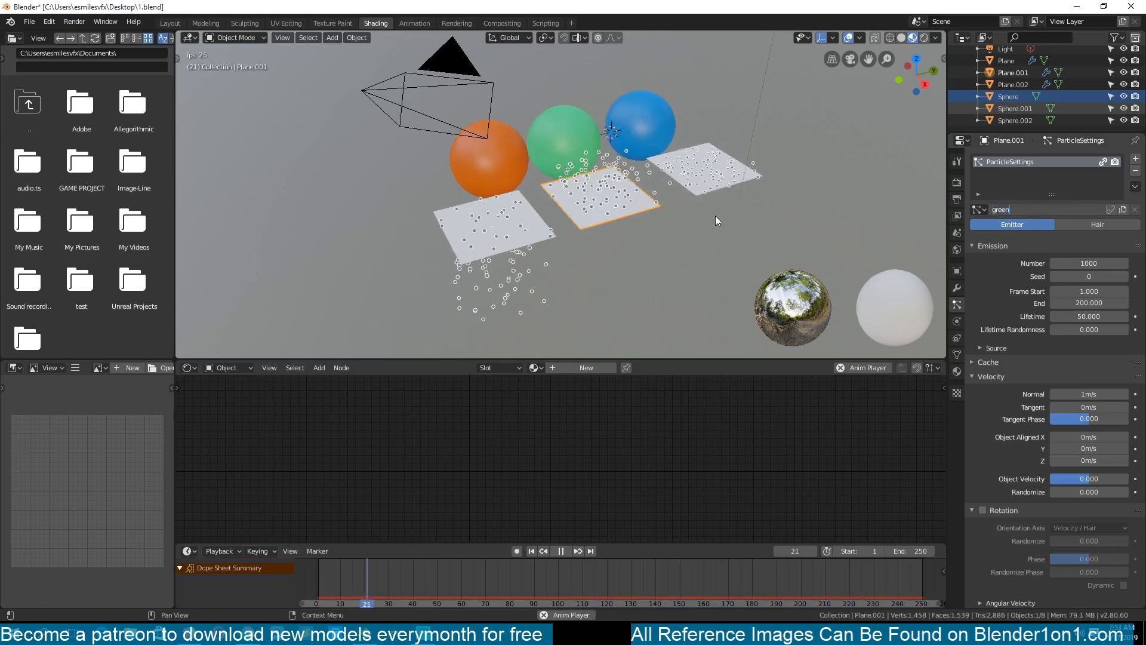
key("Return")
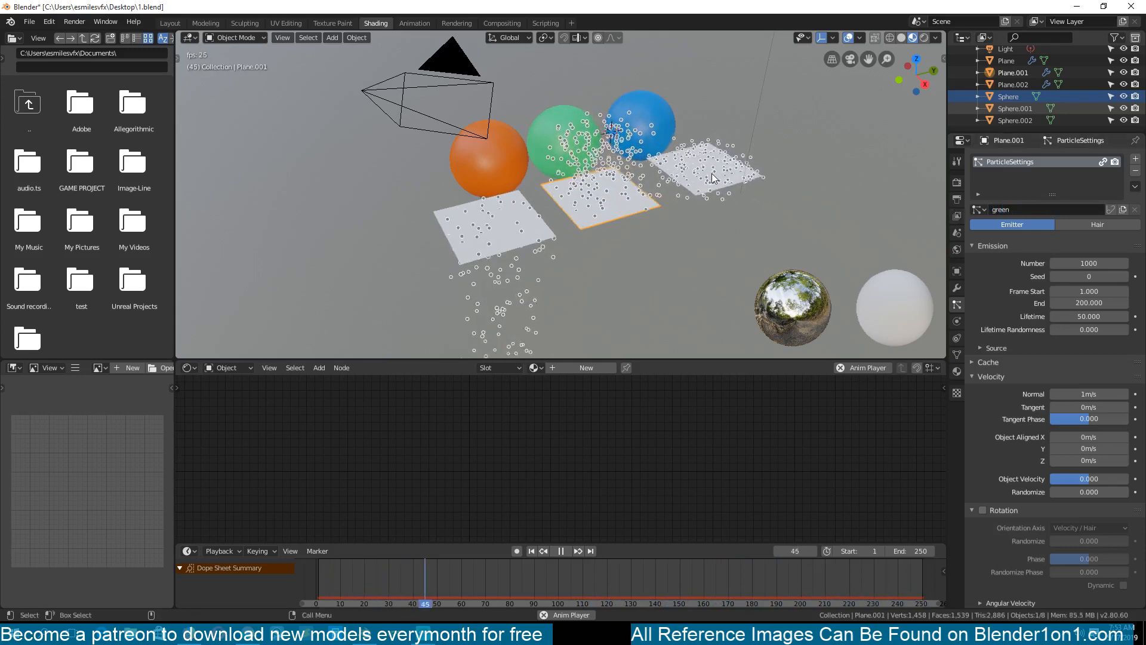
Rename the particle settings of the plane in front of the blue sphere as blue.
left_click(724, 177)
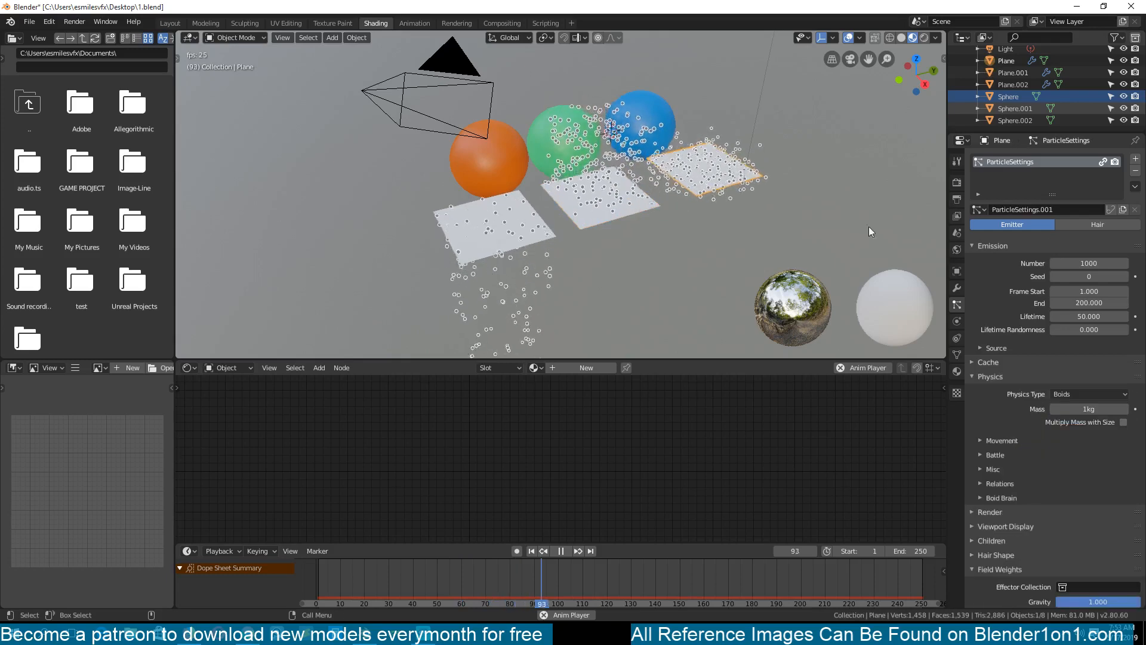
left_click(1049, 209)
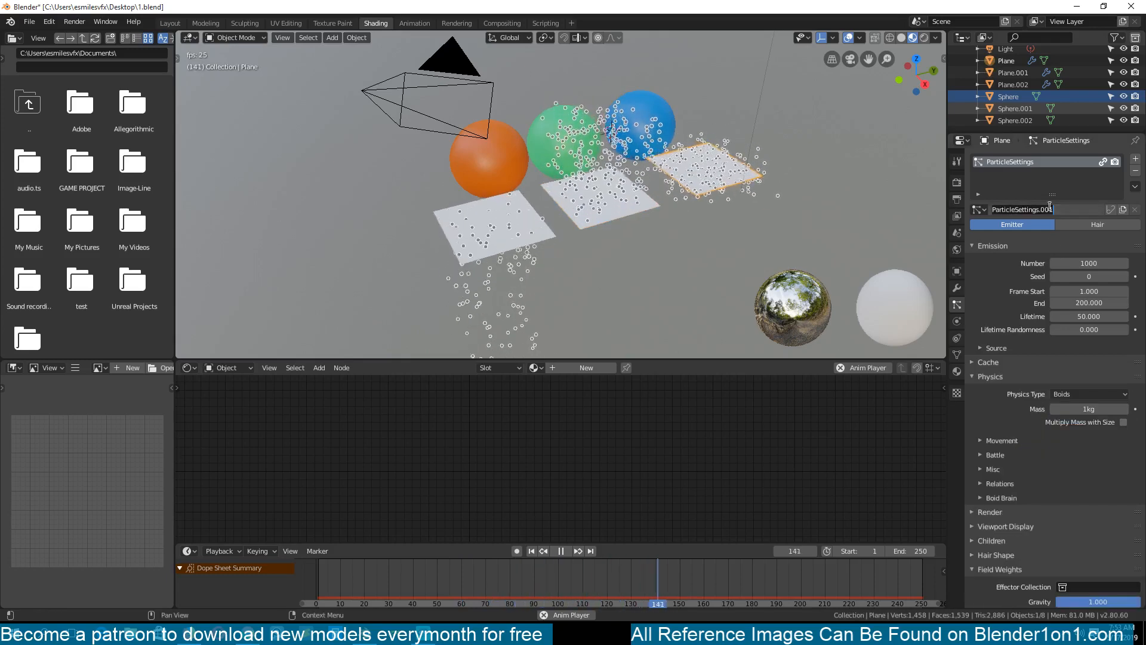
type("blue")
key("Return")
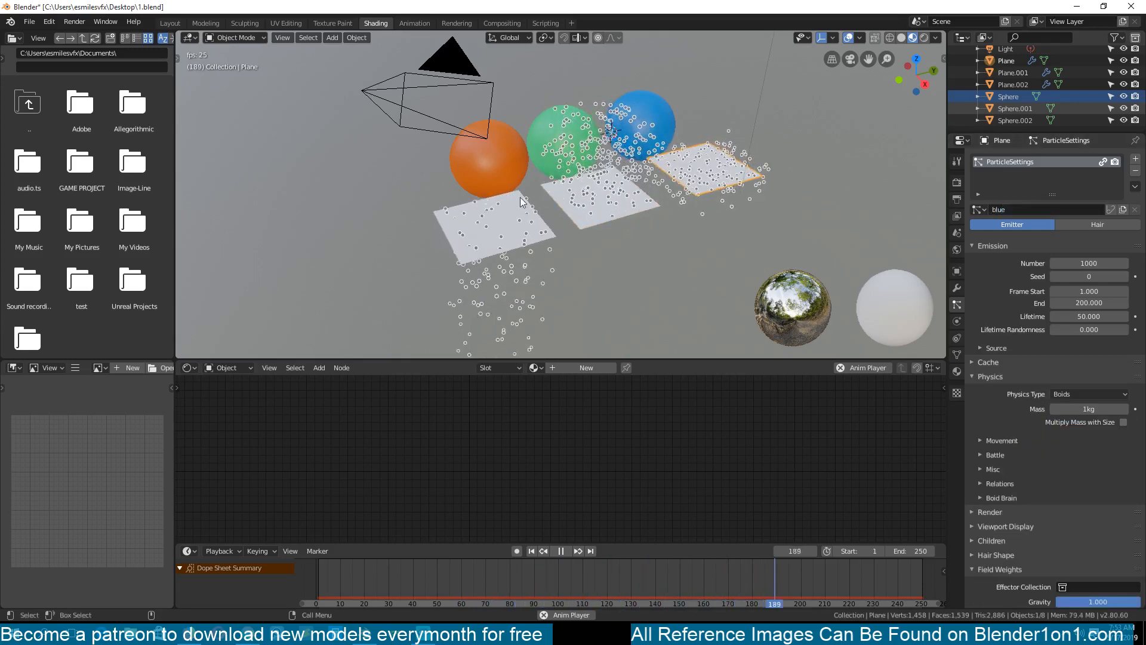
Check the orange sphere material's fake-user option and the list of particle settings available for the middle plane.
left_click(497, 155)
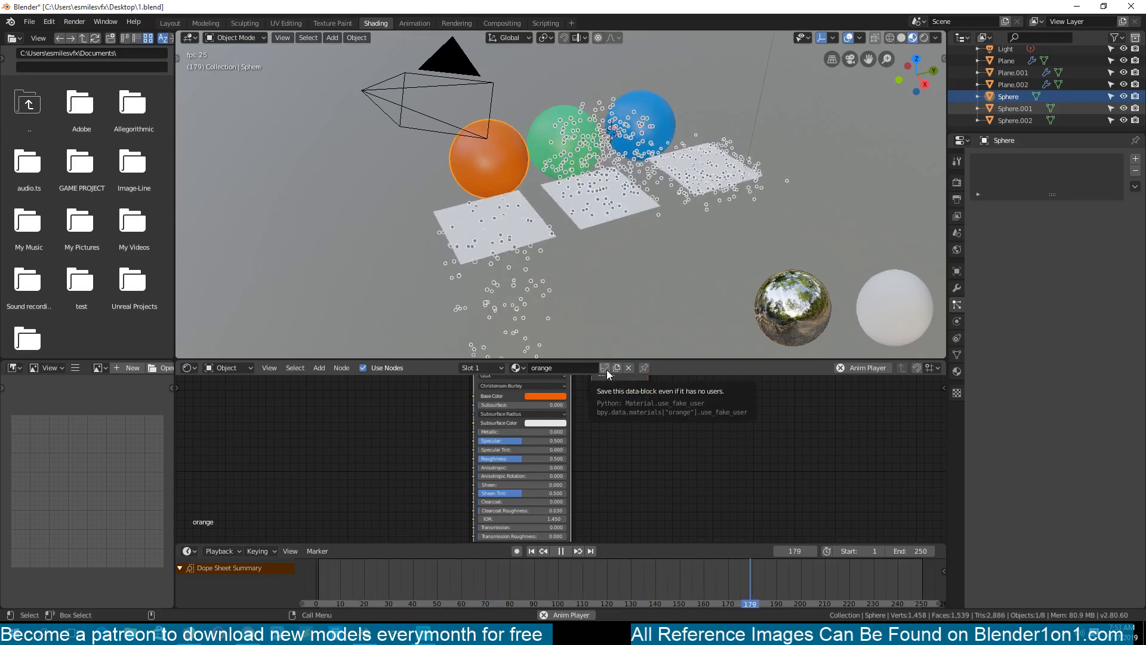
left_click(533, 239)
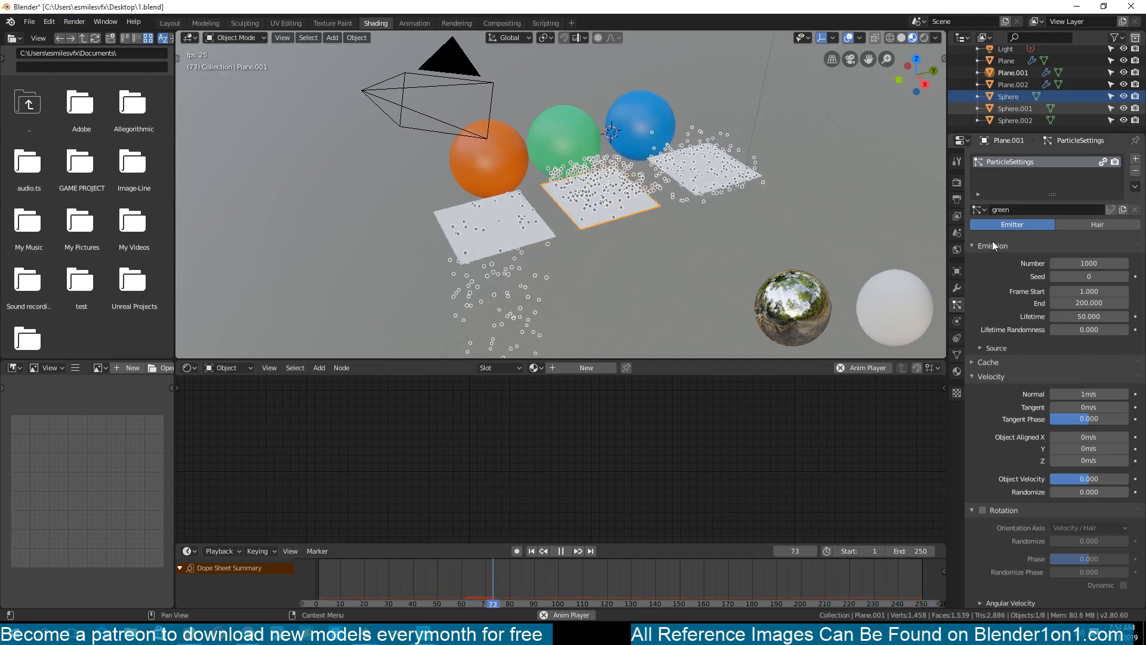
left_click(465, 239)
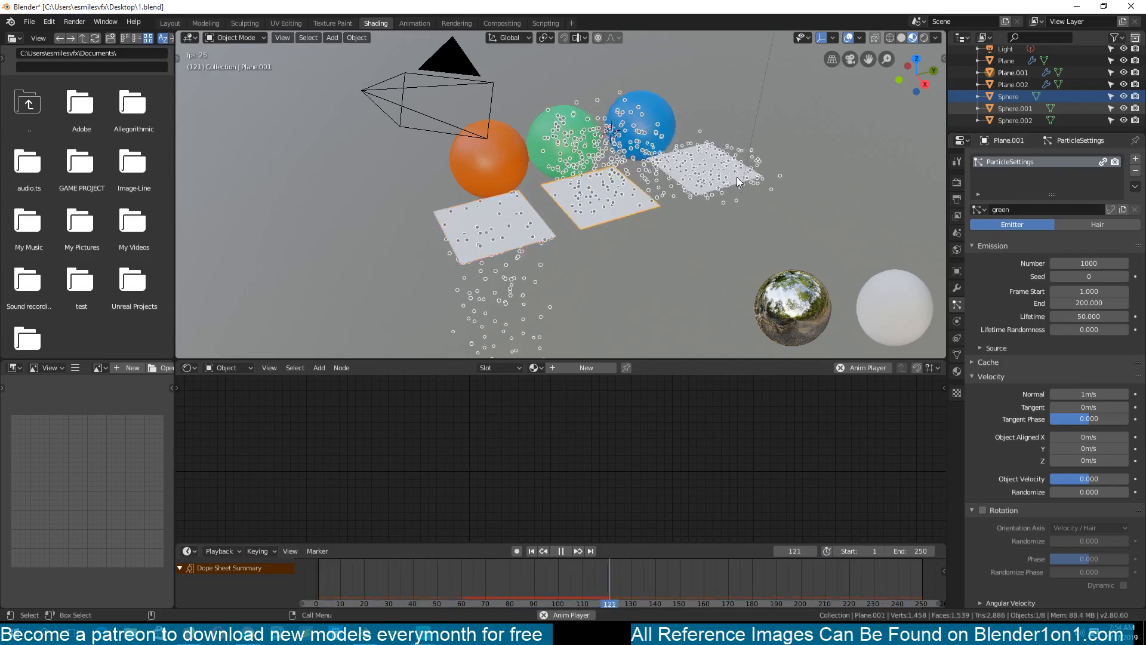
left_click(610, 216)
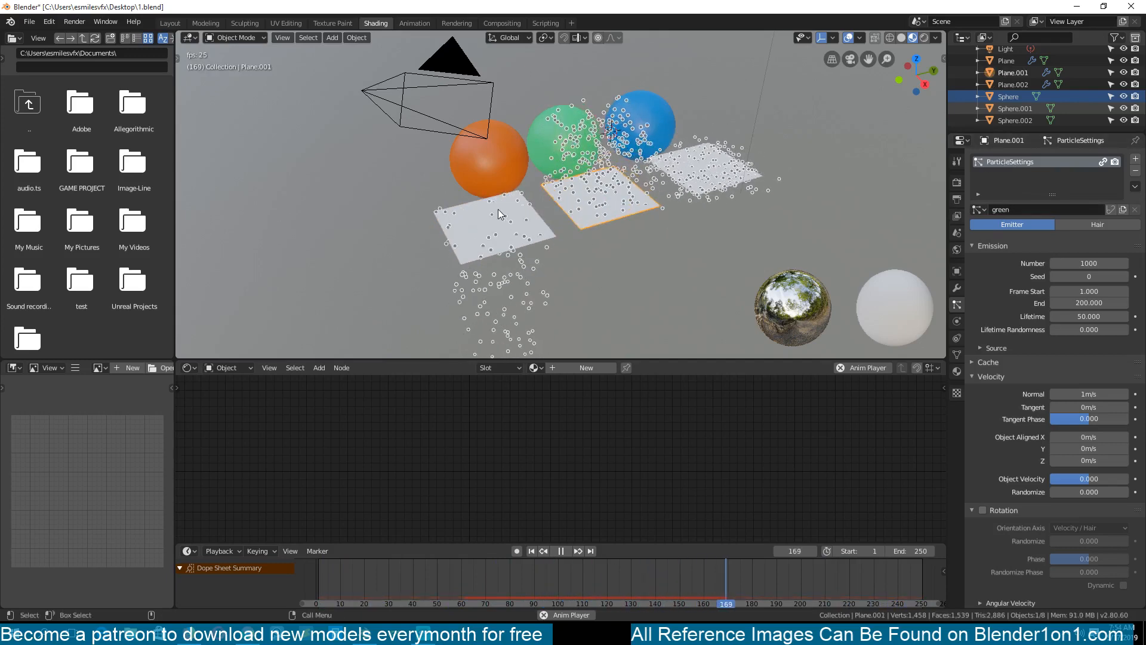
left_click(977, 210)
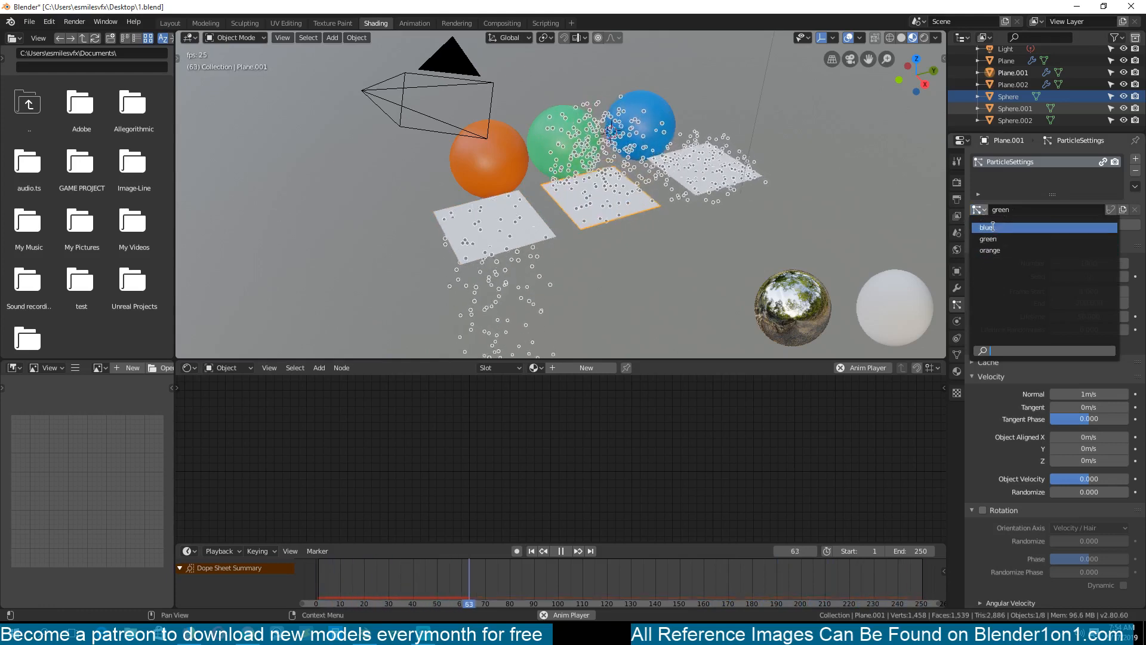
Remove the particle system from the plane in front of the blue sphere and stop playback.
left_click(708, 173)
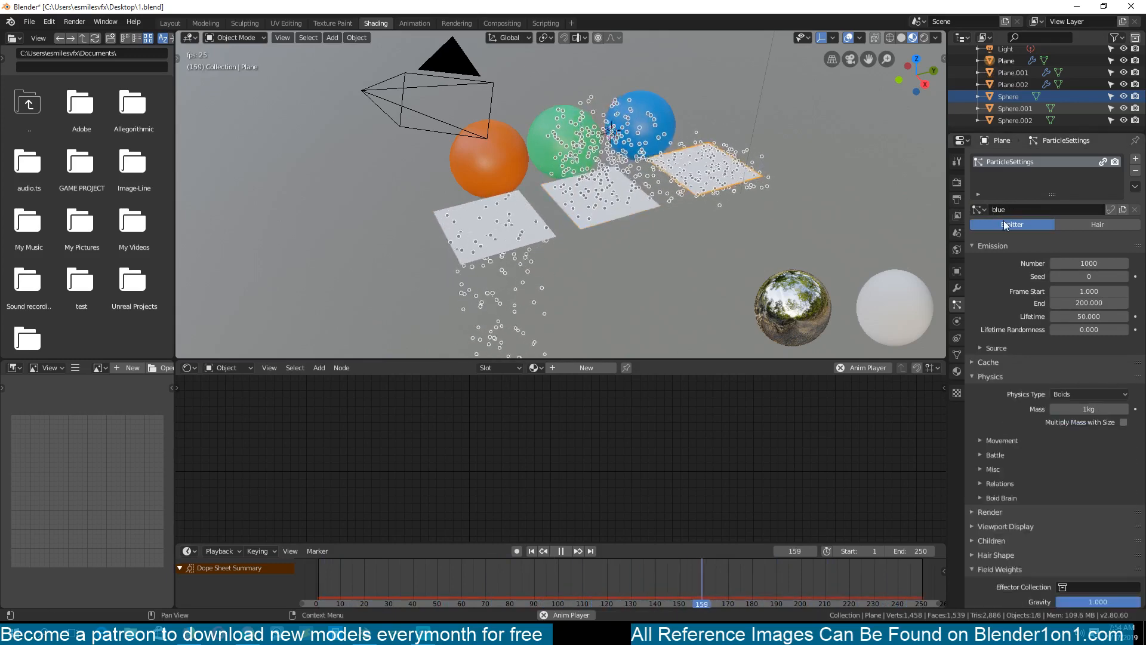
left_click(1136, 171)
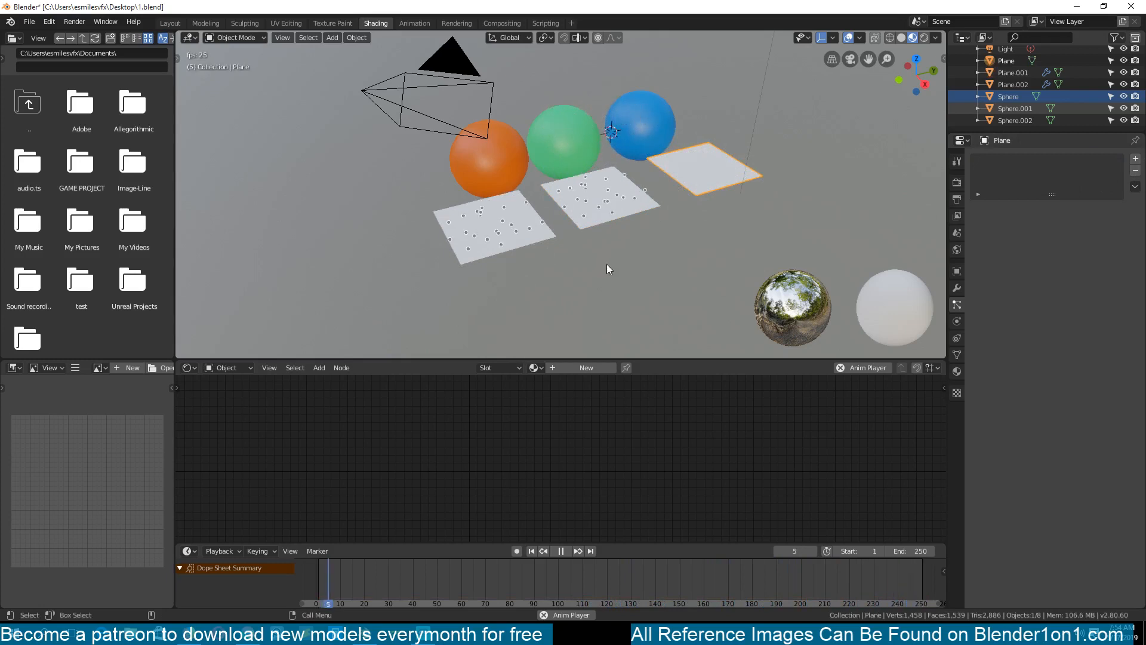
key("space")
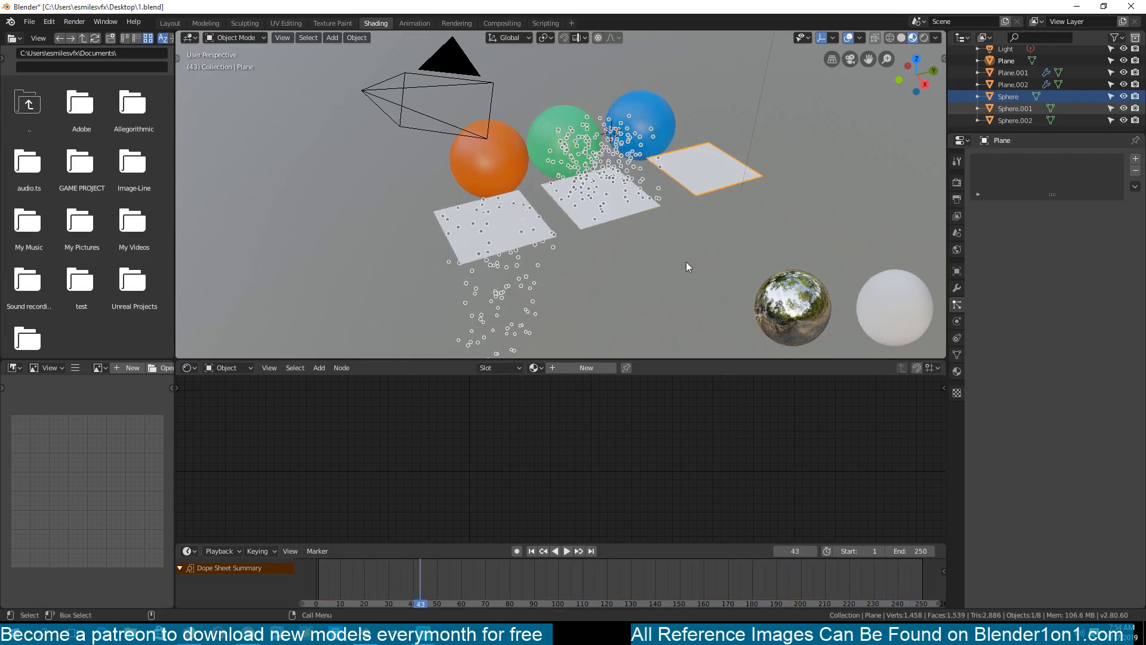
Save the scene, quit Blender and reopen the file 1.blend.
key("ctrl+s")
left_click(1131, 6)
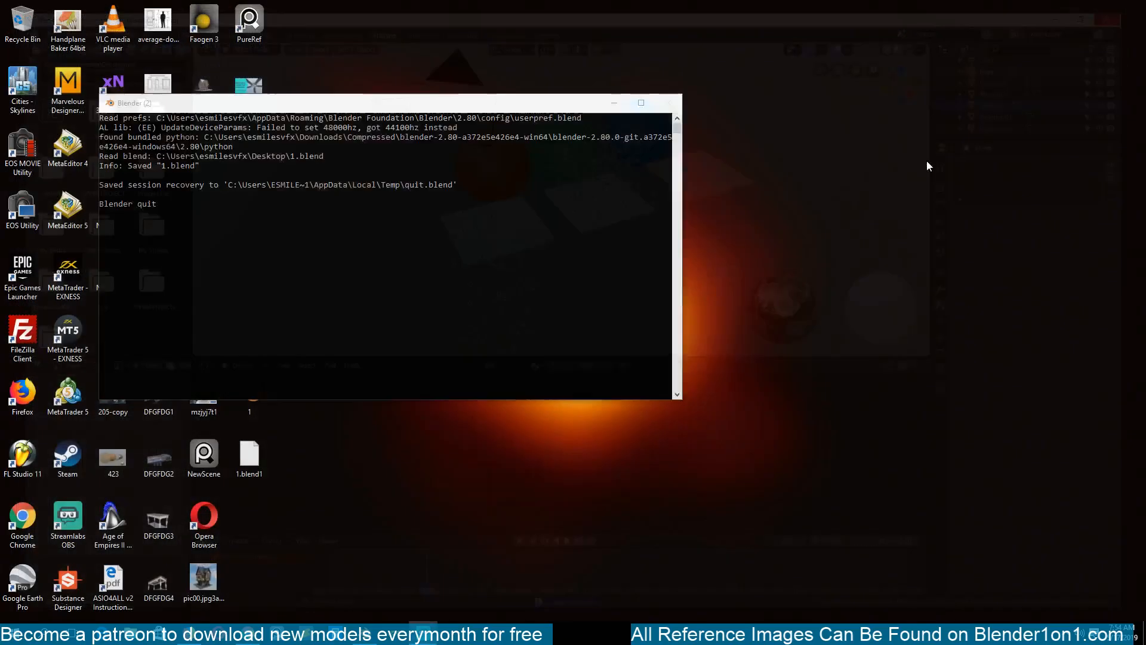
left_click(375, 637)
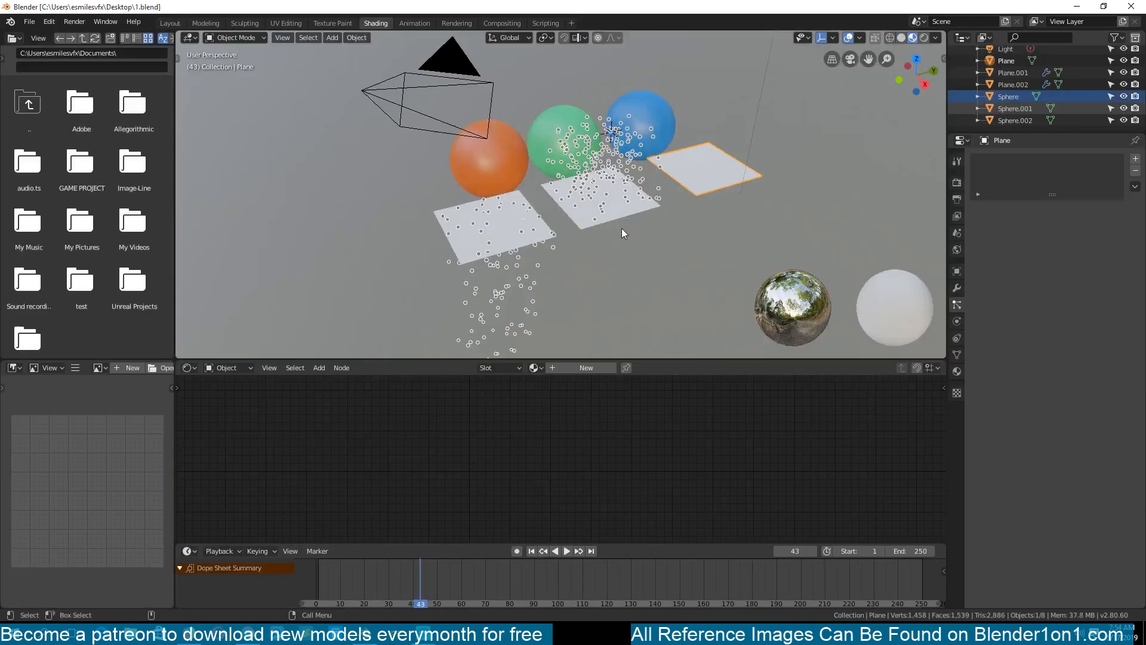
Add a particle system to the plane by the blue sphere and assign the orange particle settings to it.
left_click(699, 188)
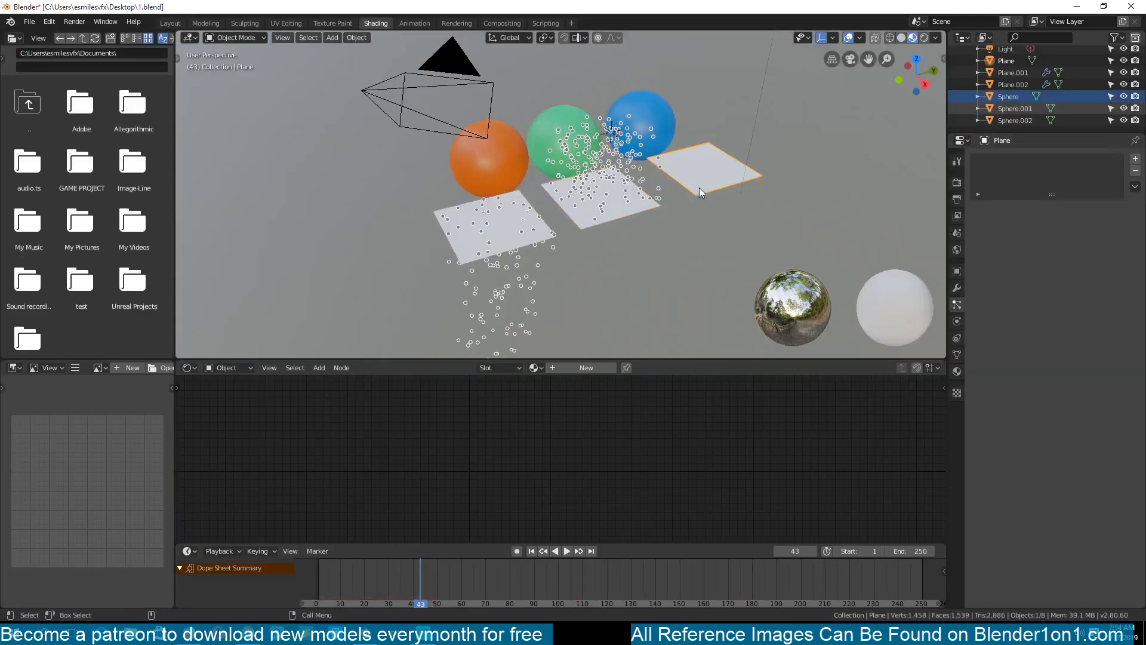
left_click(1135, 159)
left_click(977, 209)
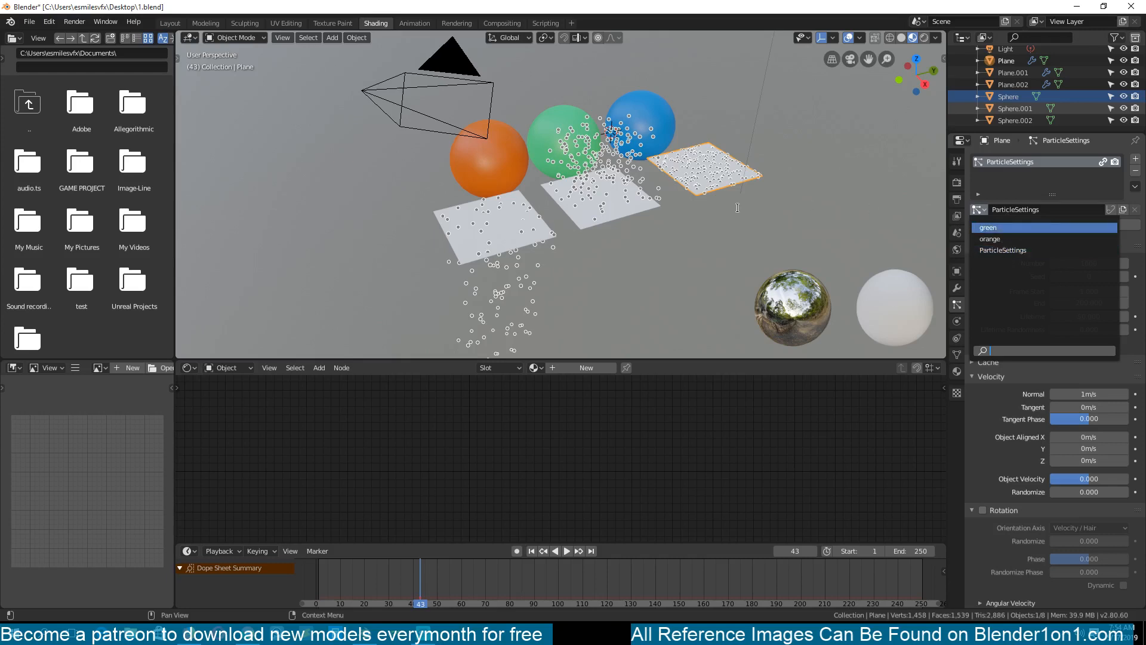
left_click(992, 241)
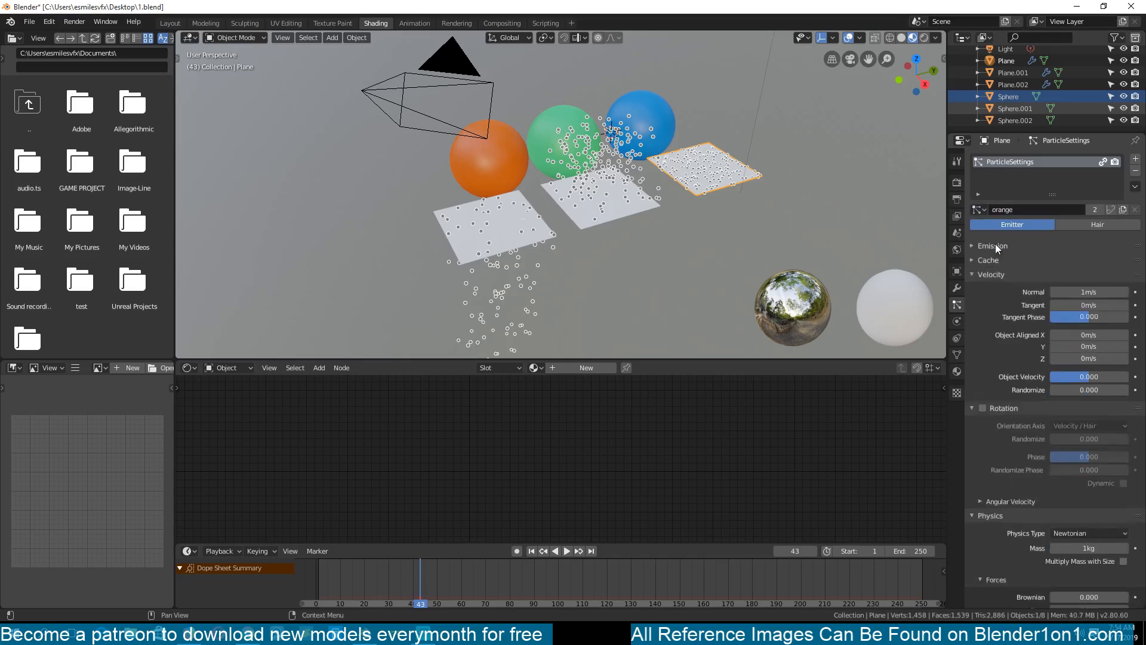
Enable the fake user for the orange particle settings on the plane by the blue sphere.
left_click(1111, 207)
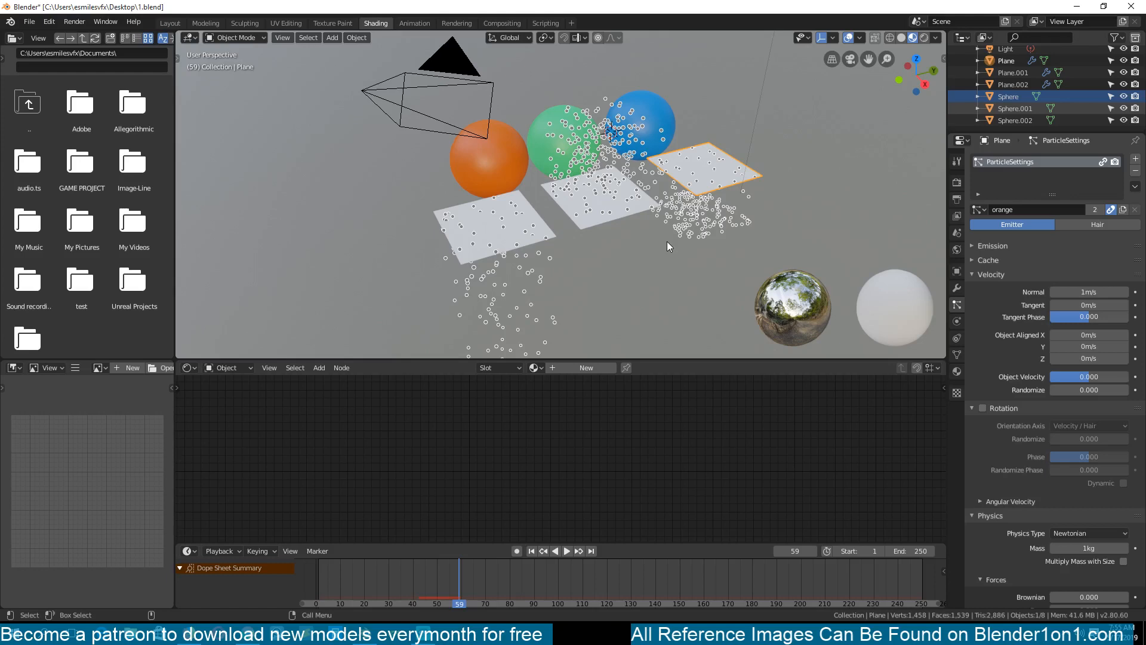
middle_click_drag(668, 241, 635, 205)
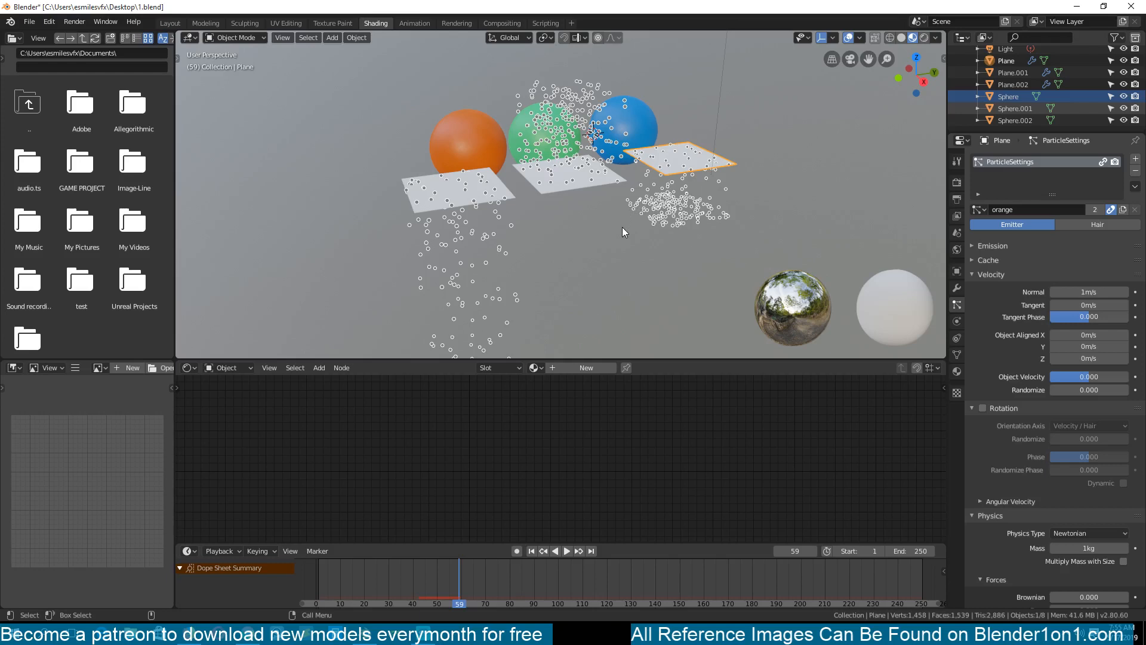
middle_click_drag(616, 236, 616, 253)
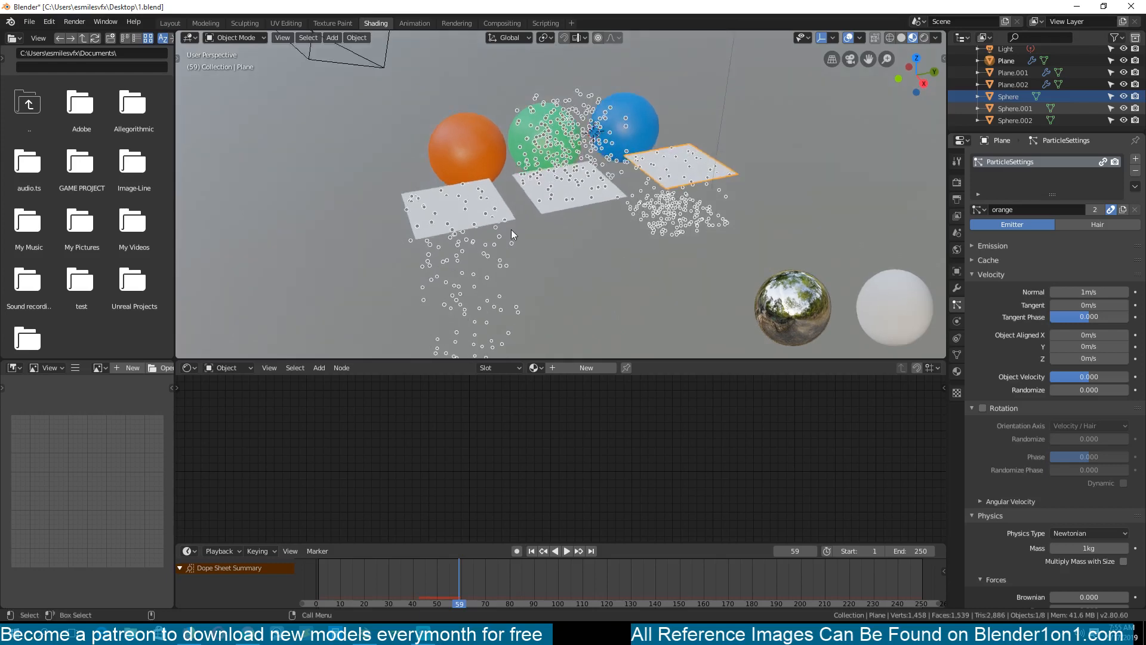
left_click(1130, 6)
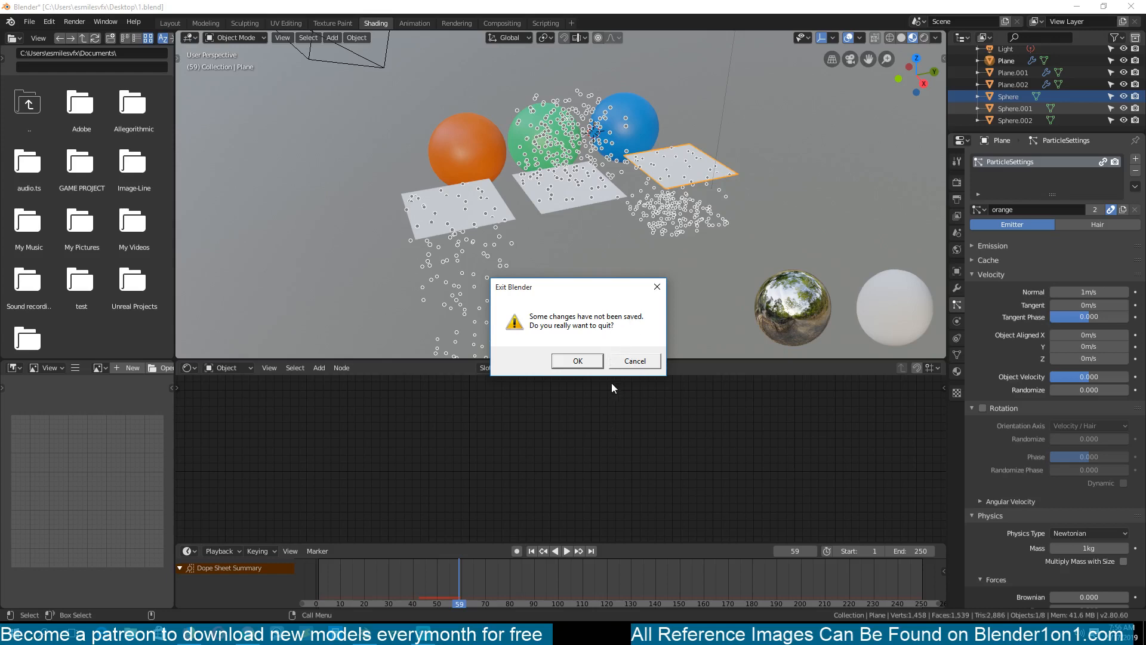
left_click(633, 361)
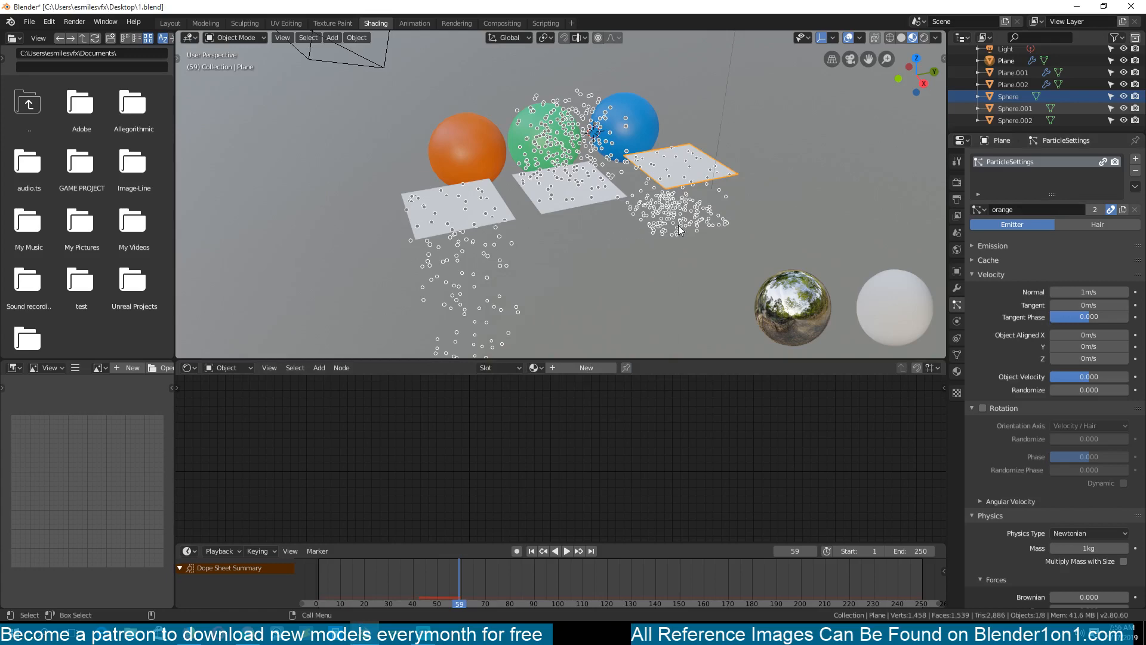
Delete the two planes in front of the green and blue spheres.
scroll(679, 230, "up", 3)
middle_click_drag(672, 230, 678, 178)
middle_click_drag(718, 144, 590, 72)
key("ctrl+z")
middle_click_drag(632, 163, 598, 184)
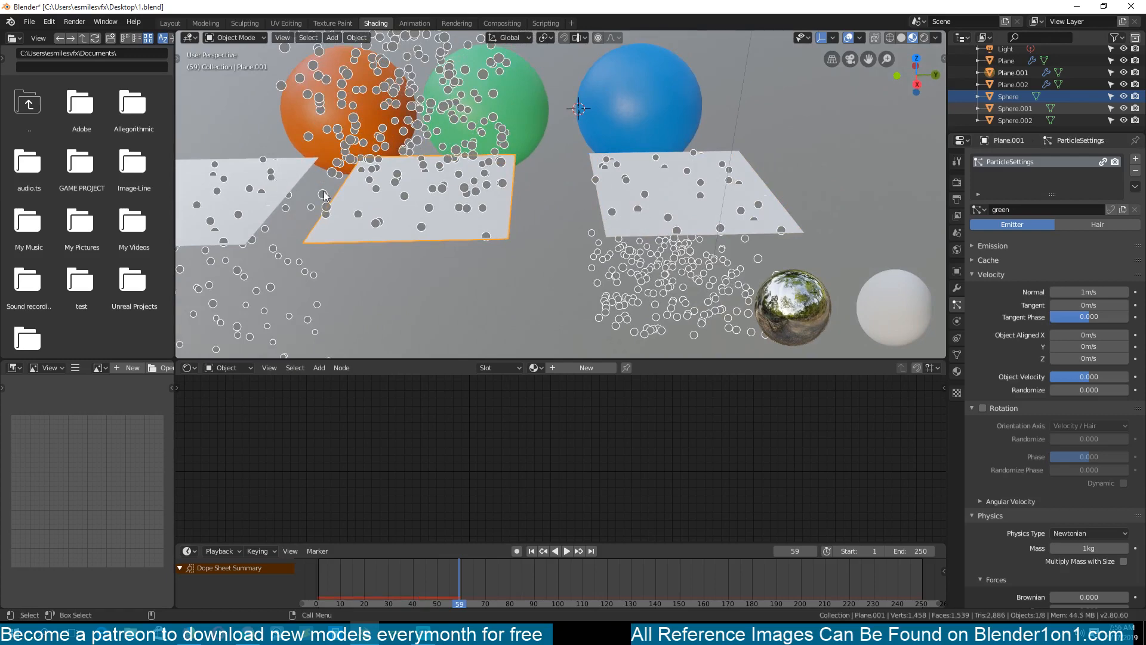
middle_click_drag(324, 193, 437, 187, "shift")
left_click(1012, 109, "ctrl")
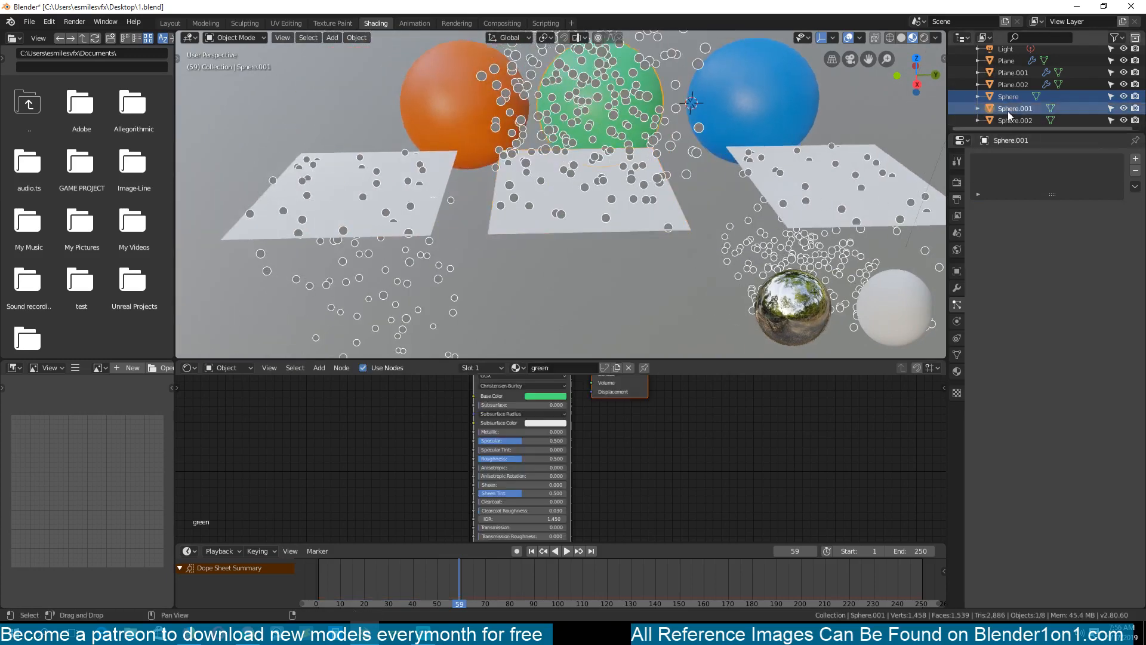
left_click(606, 212)
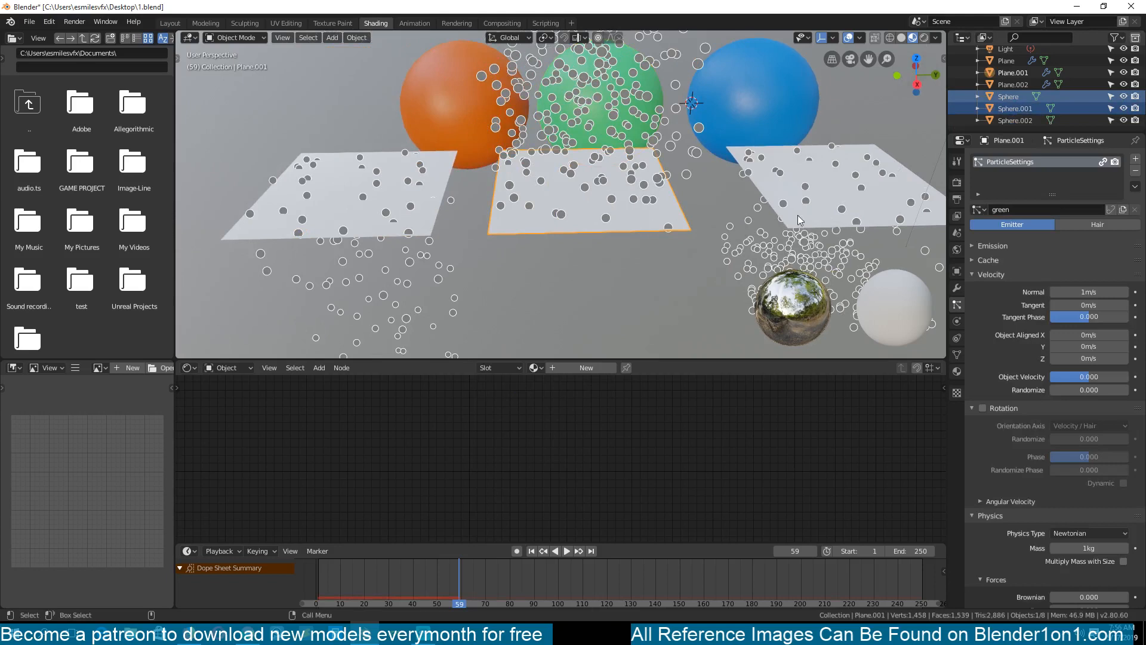
left_click(779, 204, "shift")
left_click(801, 210)
left_click(639, 213, "shift")
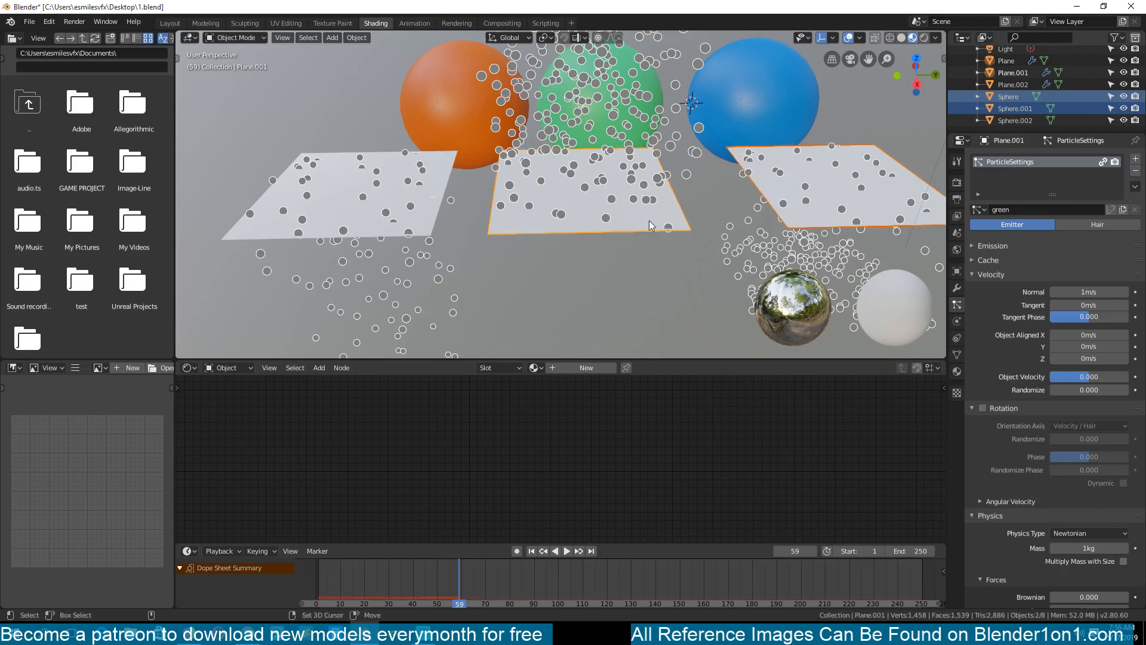
key("Delete")
Add a new particle system to the remaining plane and remove its system that uses the orange settings.
left_click(432, 195)
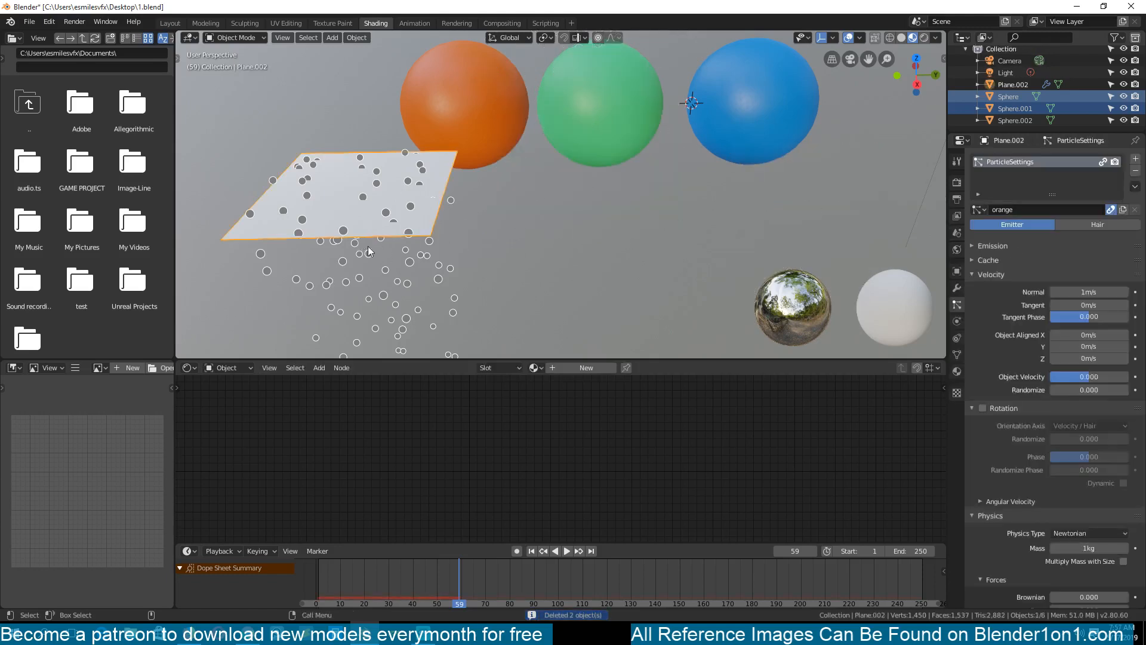
left_click(1135, 159)
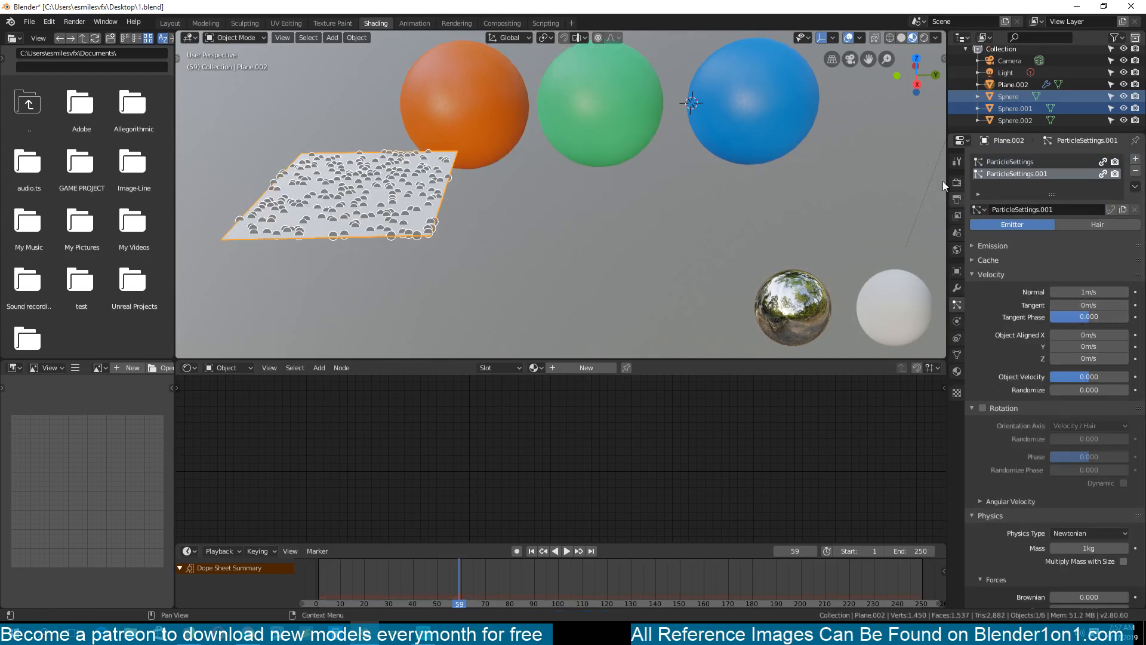
left_click(1015, 158)
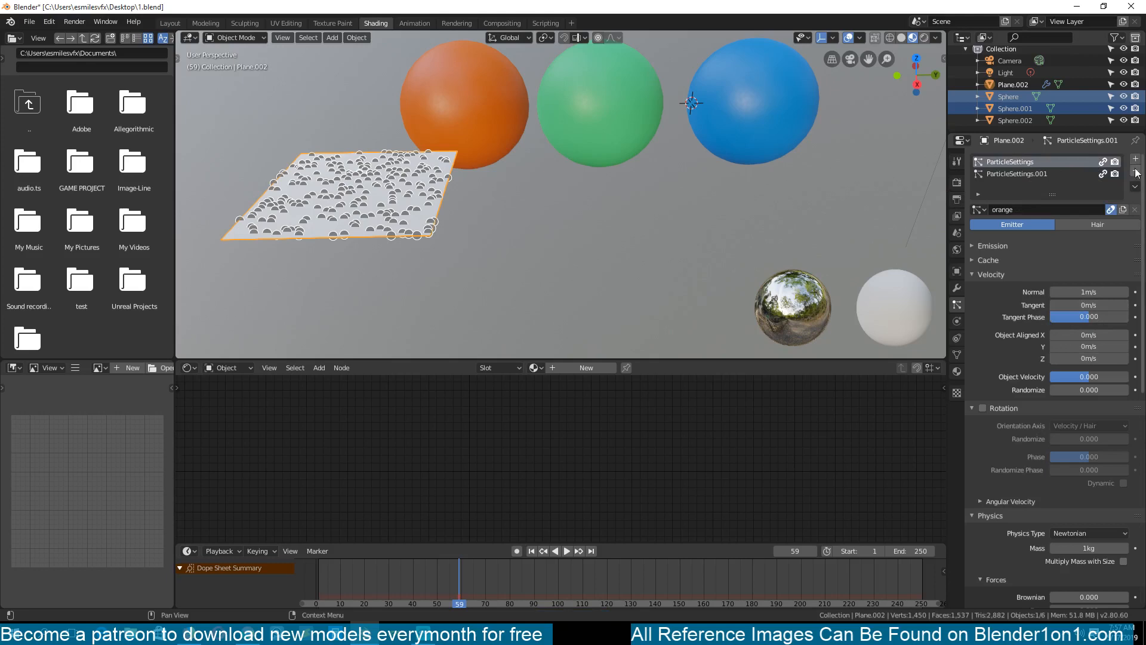
left_click(1135, 170)
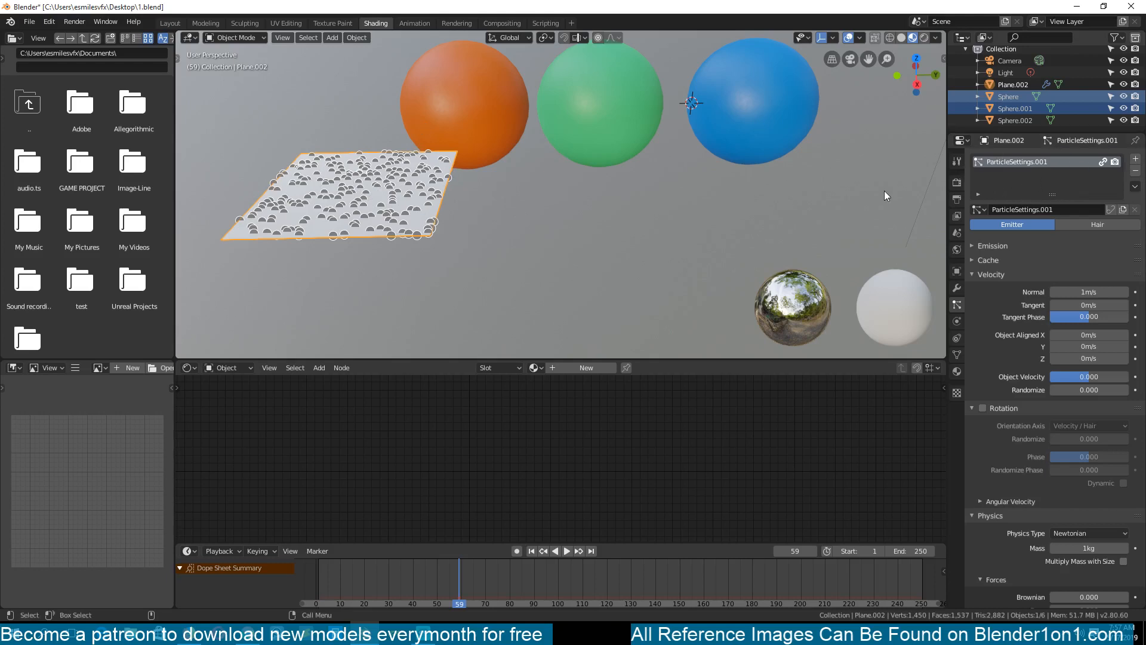
Assign the green particle settings to the remaining plane's system and check the list of available particle settings.
left_click(977, 210)
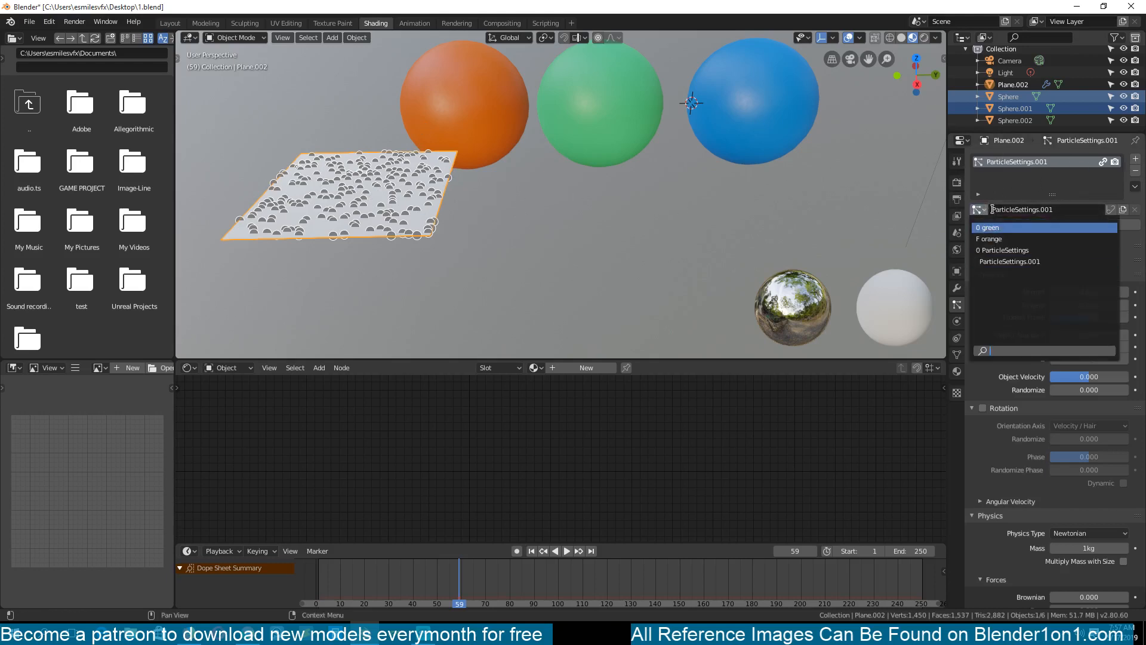
left_click(983, 227)
left_click(977, 209)
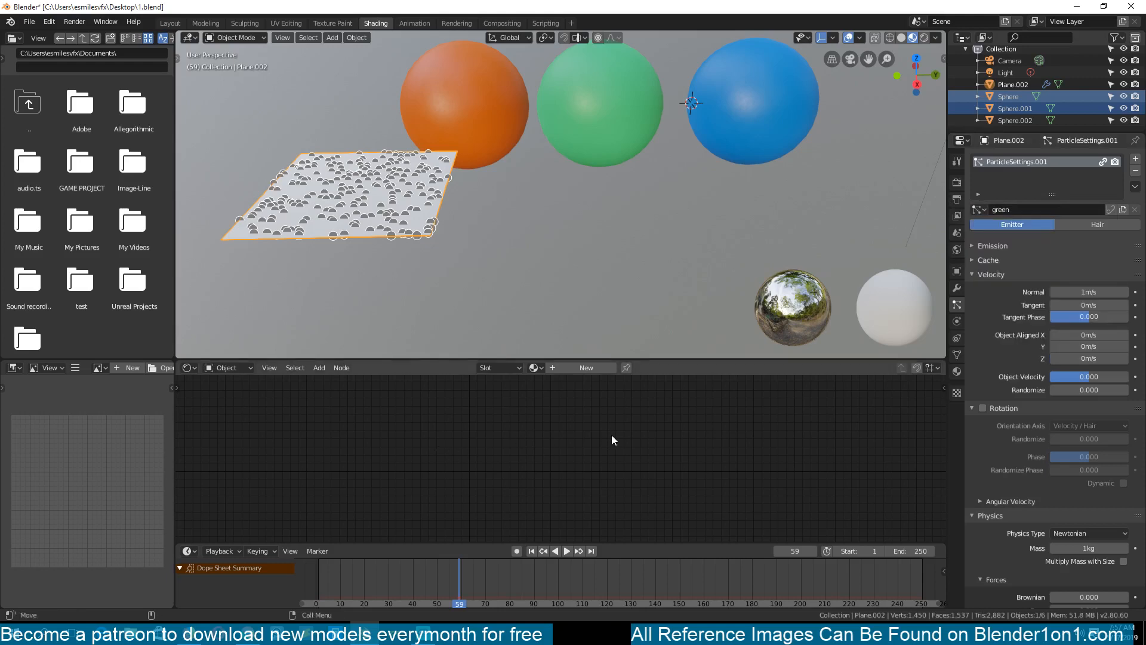
left_click(979, 210)
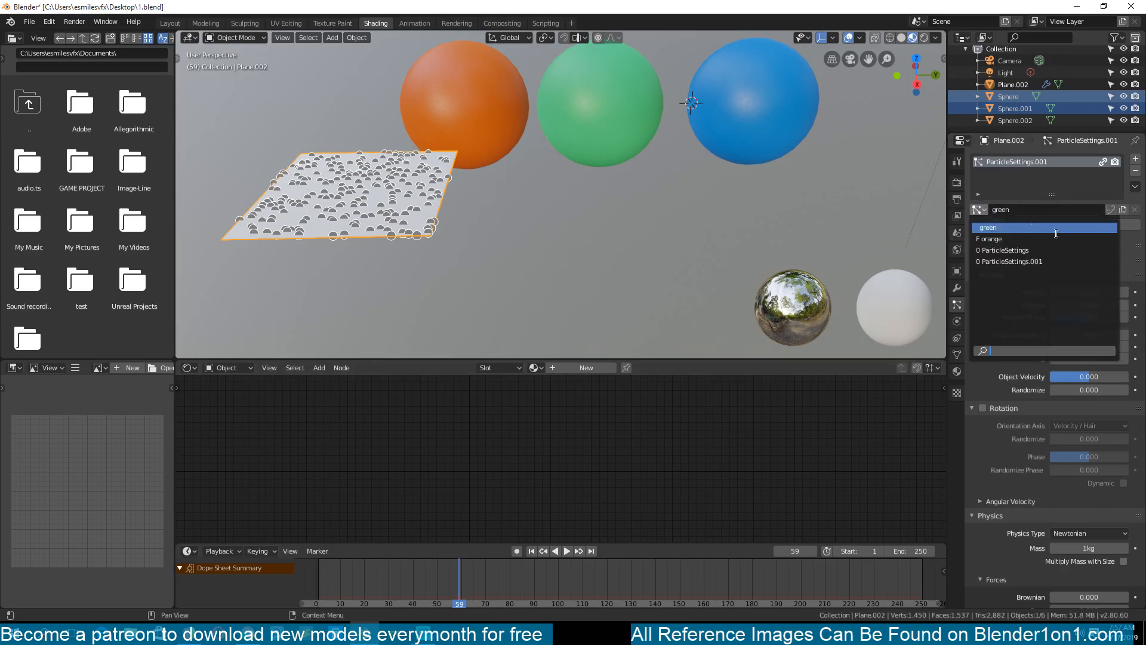
left_click(1102, 189)
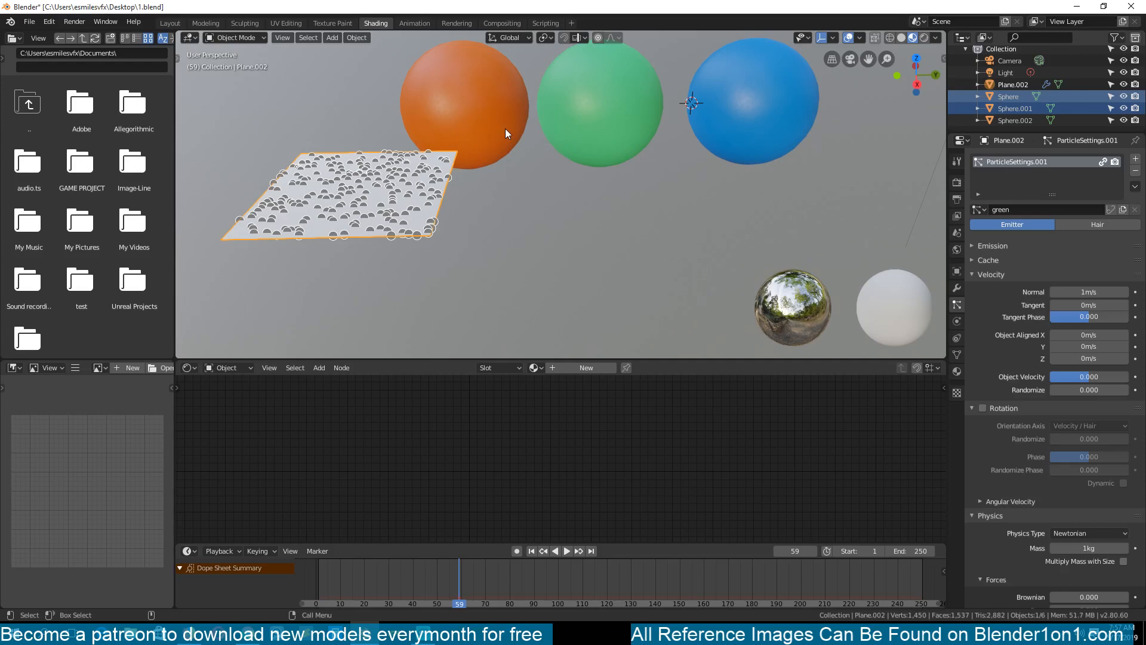
middle_click_drag(505, 128, 601, 161)
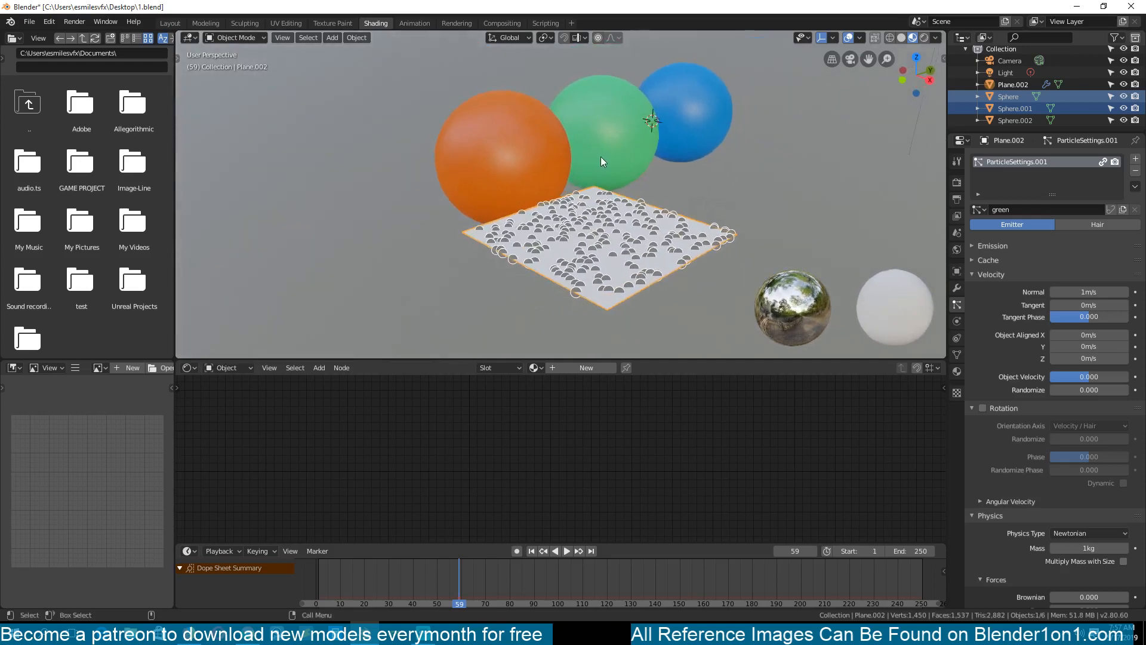